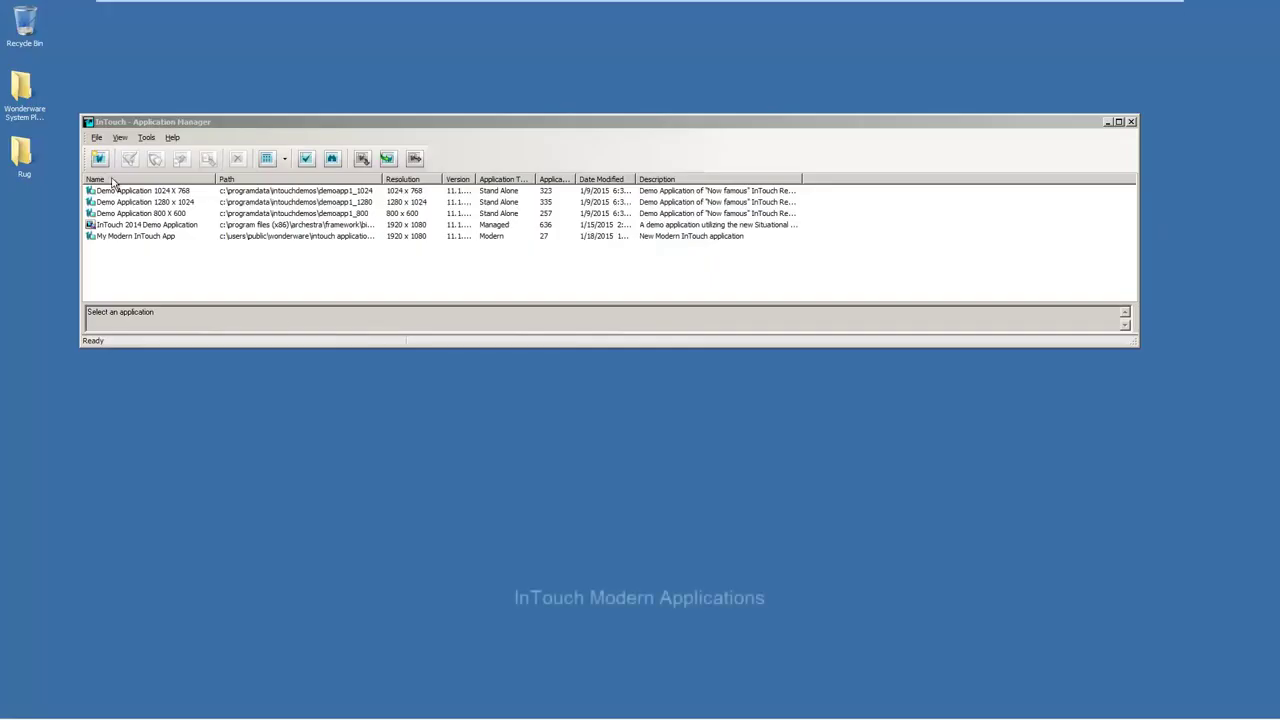
Create a new application and place a DigitalRound gauge from Digital Meters on the Main window
left_click(98, 158)
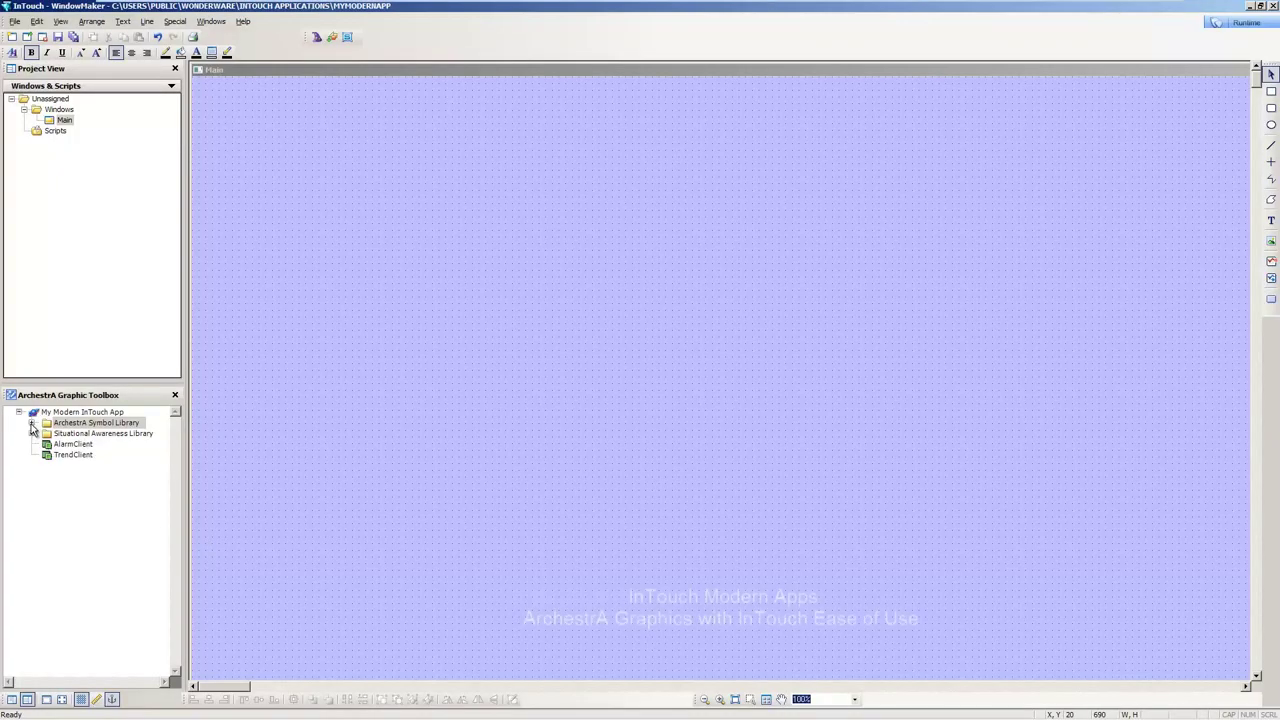
left_click(32, 423)
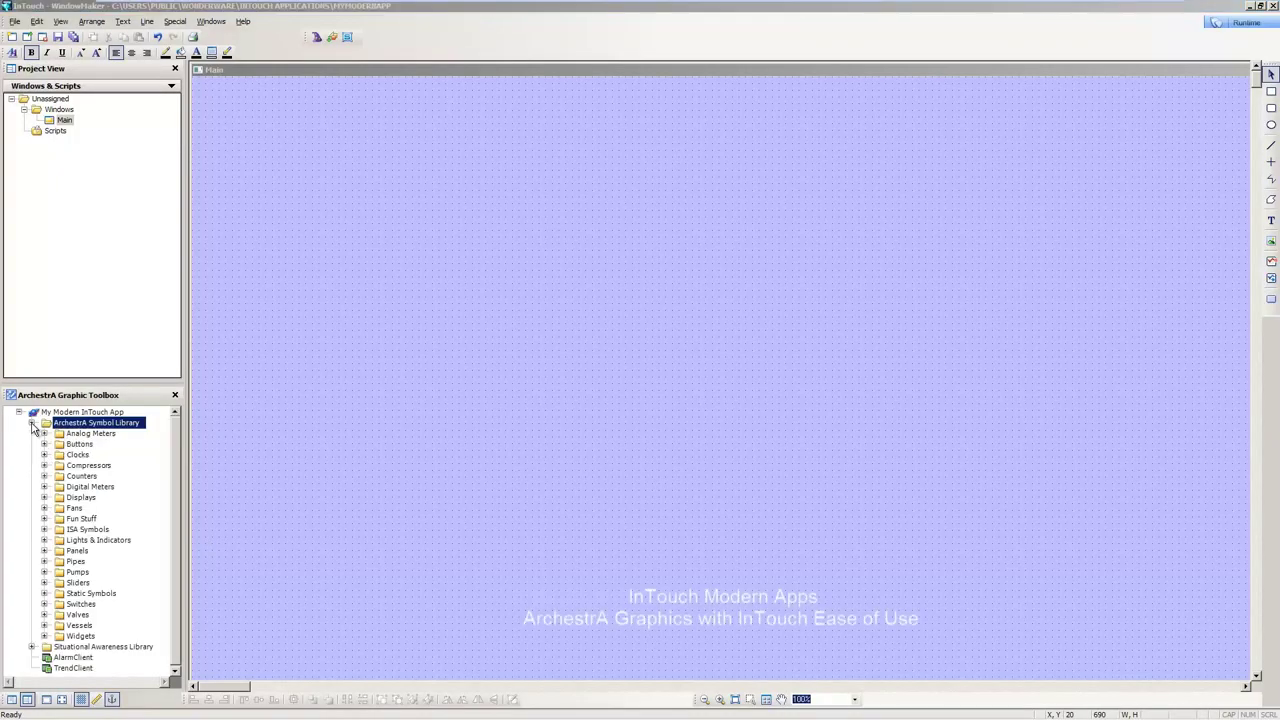
left_click(44, 487)
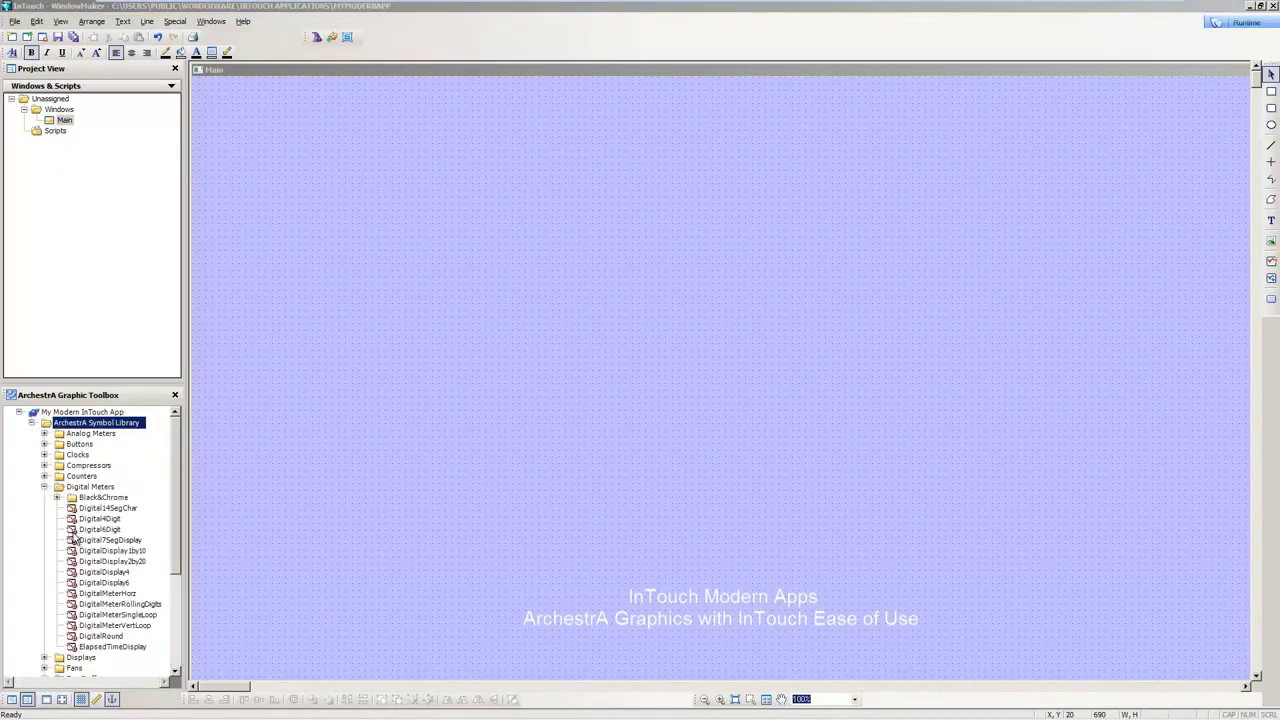
double_click(115, 637)
left_click_drag(817, 199, 1104, 496)
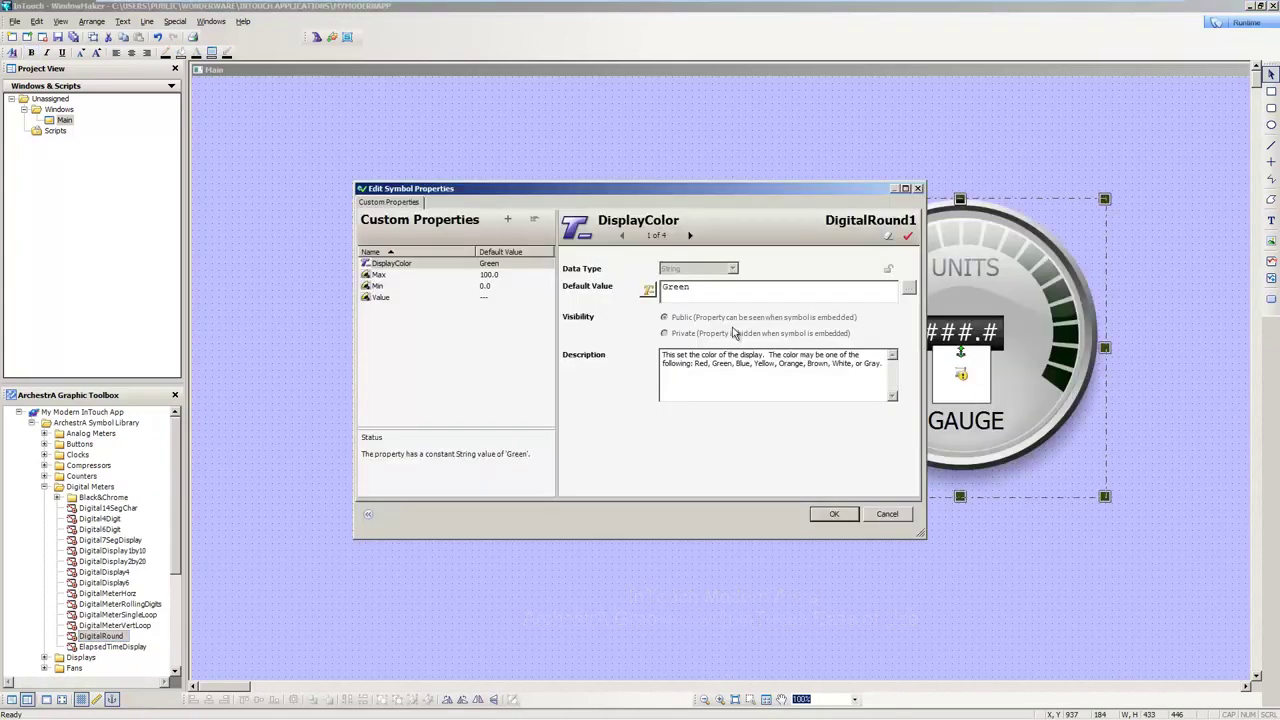
Override the gauge's Value property with the Tank_Level tag and confirm
left_click(378, 297)
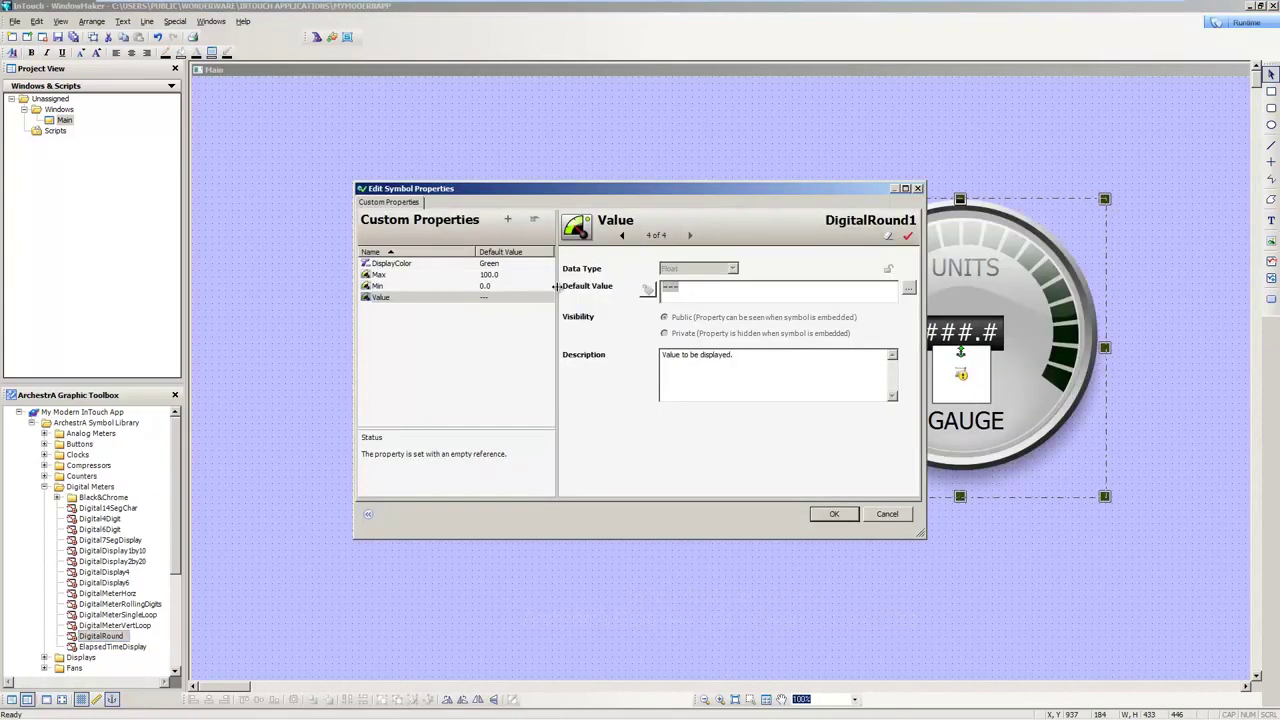
left_click(648, 289)
left_click(908, 288)
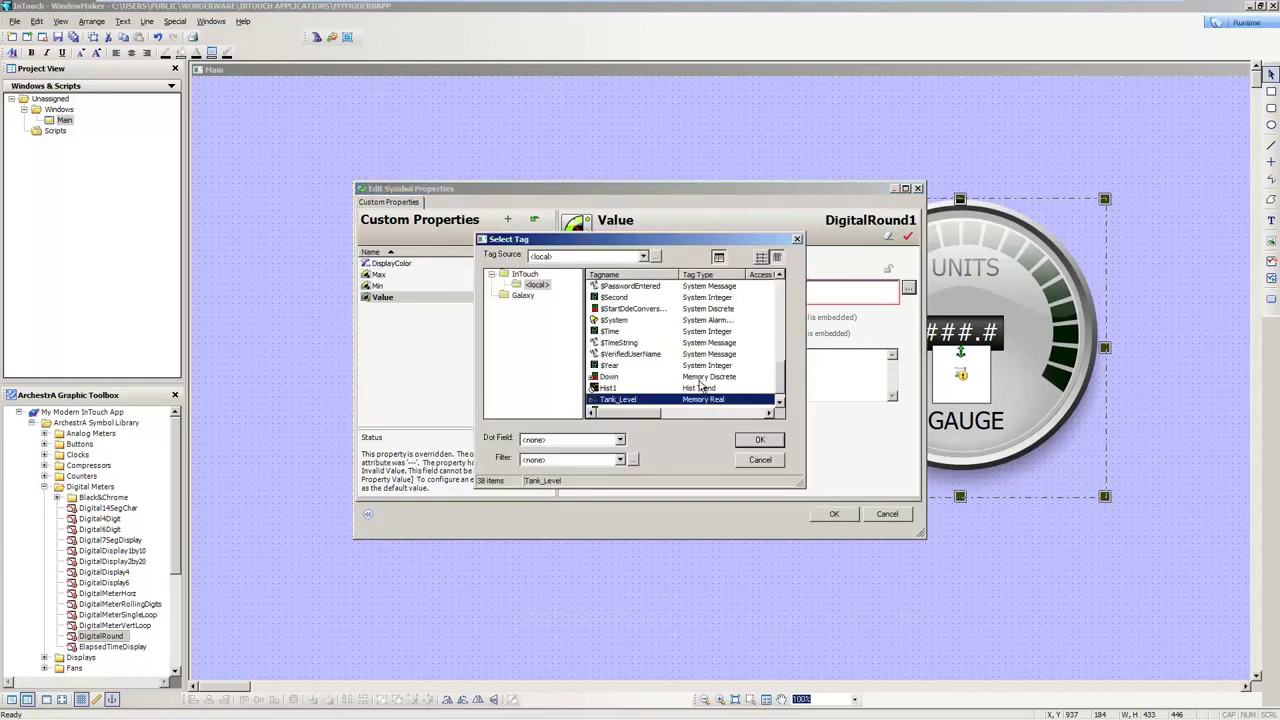
left_click(752, 440)
left_click(834, 514)
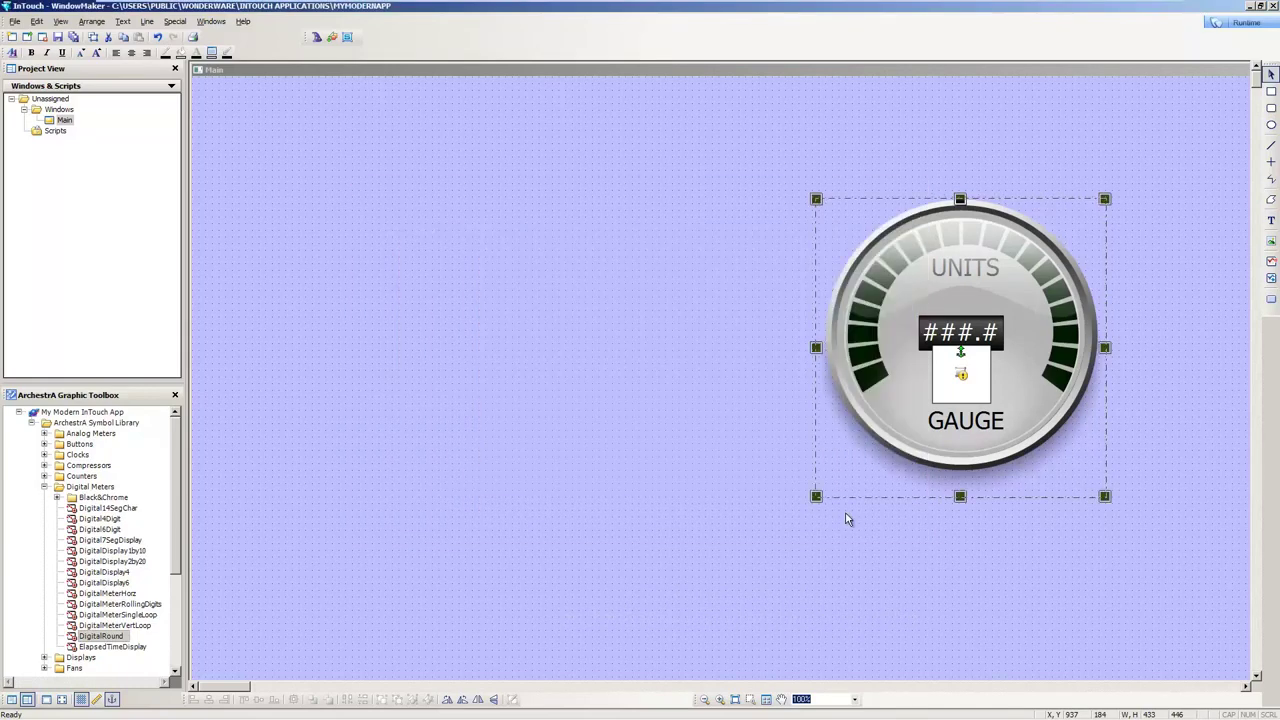
Replace the gauge's UNITS label with GALS and run the window in WindowViewer
key("ctrl+l")
double_click(705, 385)
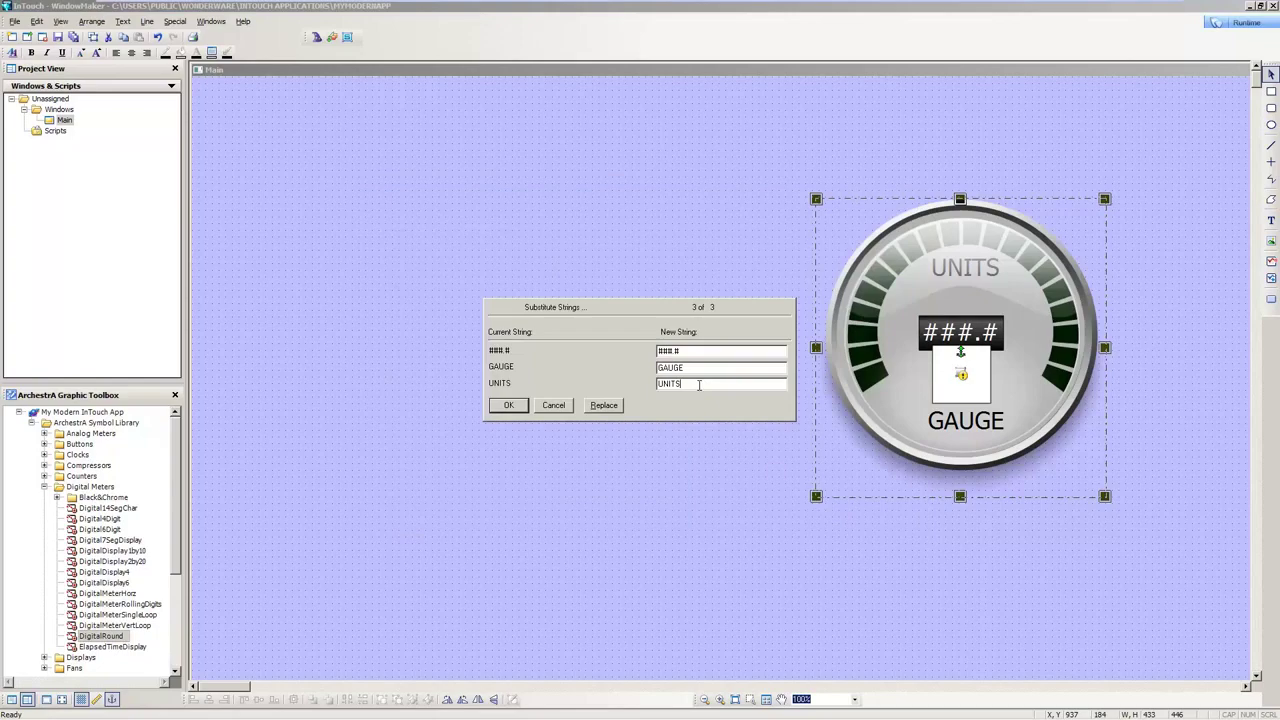
type("GALS")
key("Return")
left_click(1243, 22)
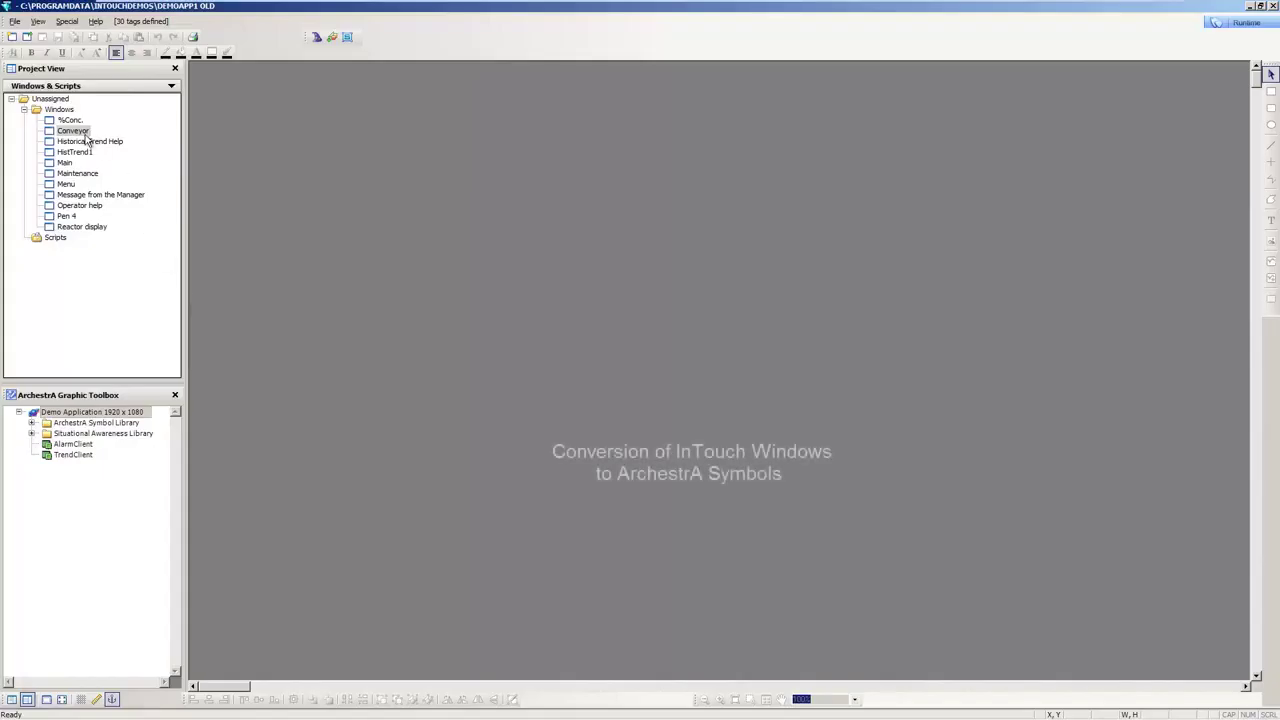
Convert the Conveyor window into an ArchestrA symbol, keeping a Conveyor_bak copy
mouse_move(82, 132)
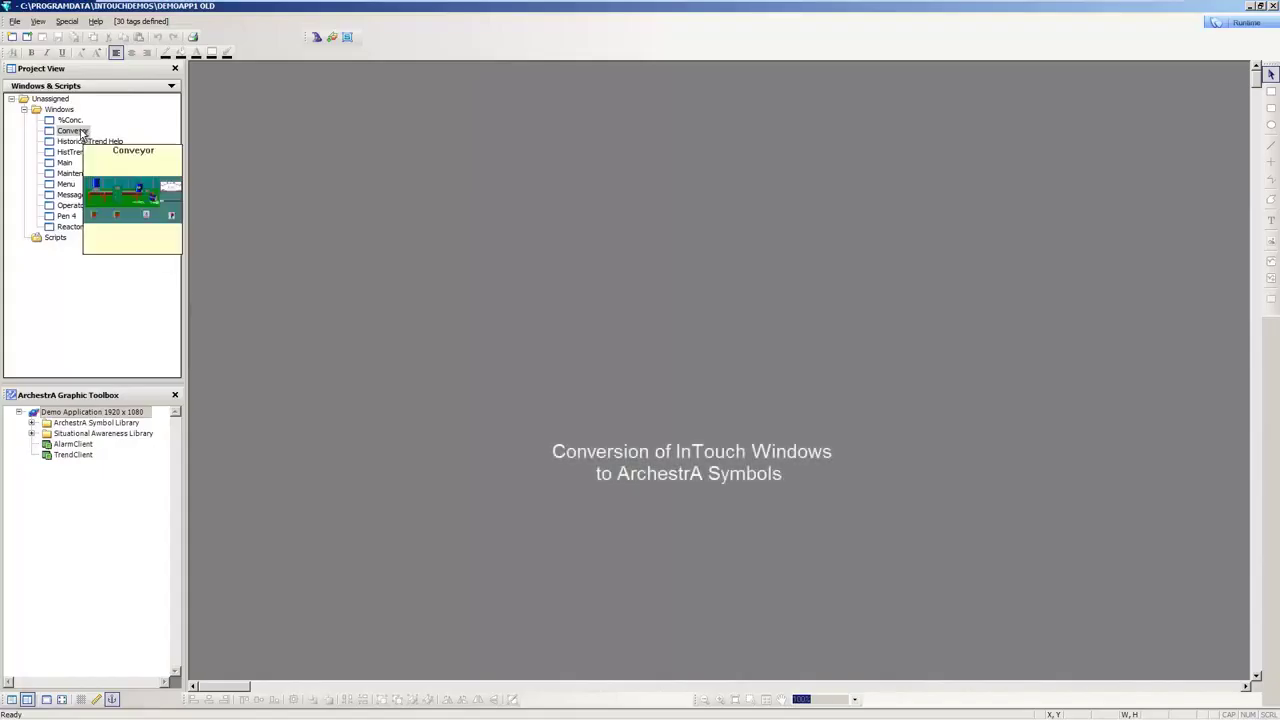
right_click(82, 134)
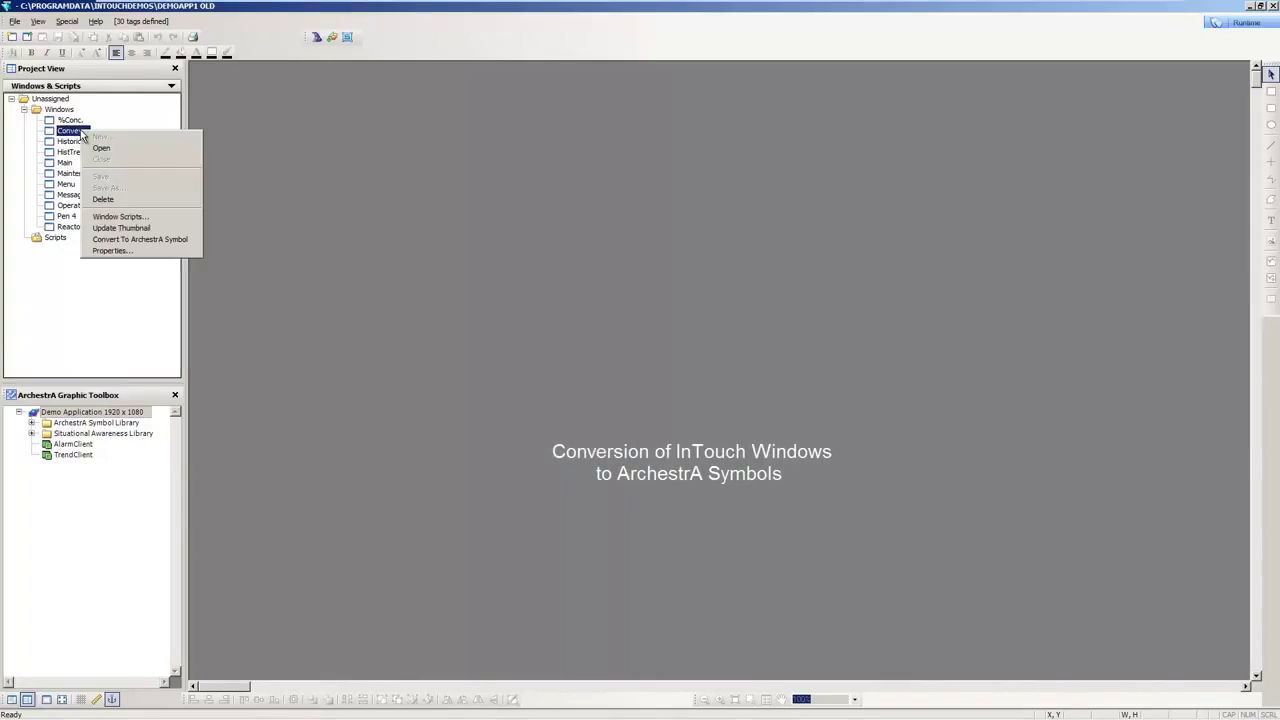
left_click(150, 240)
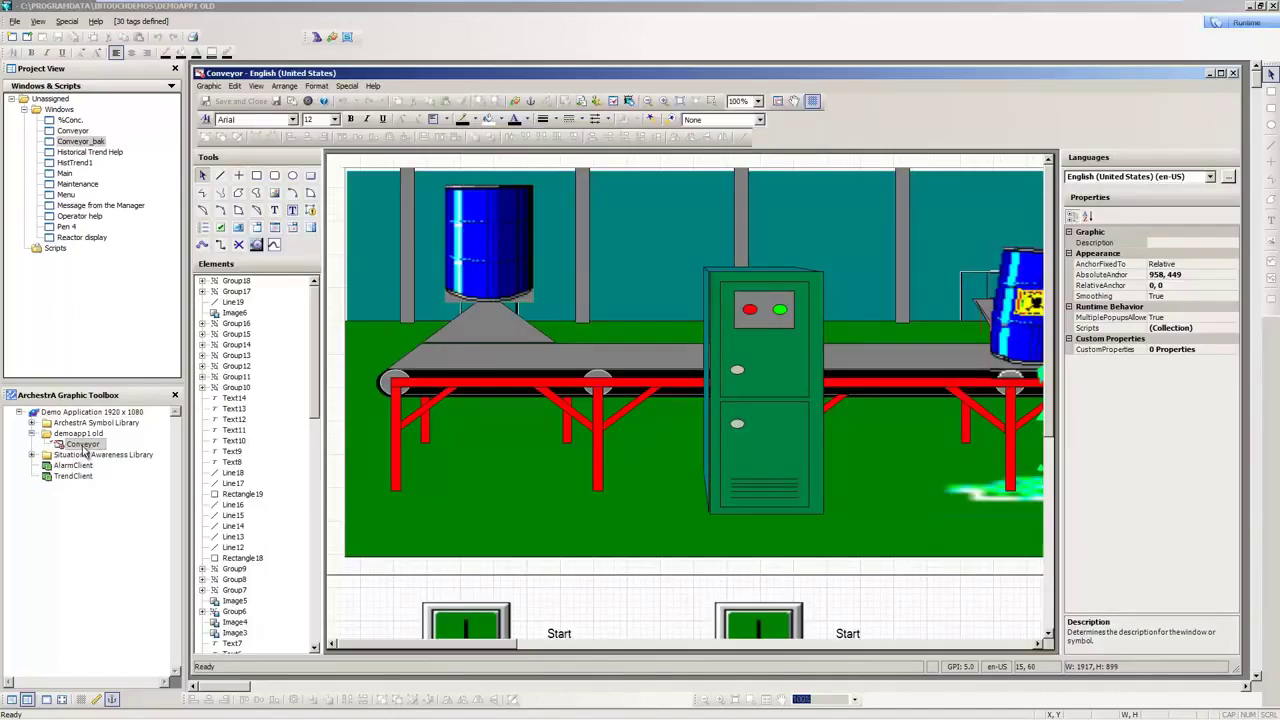
mouse_move(85, 453)
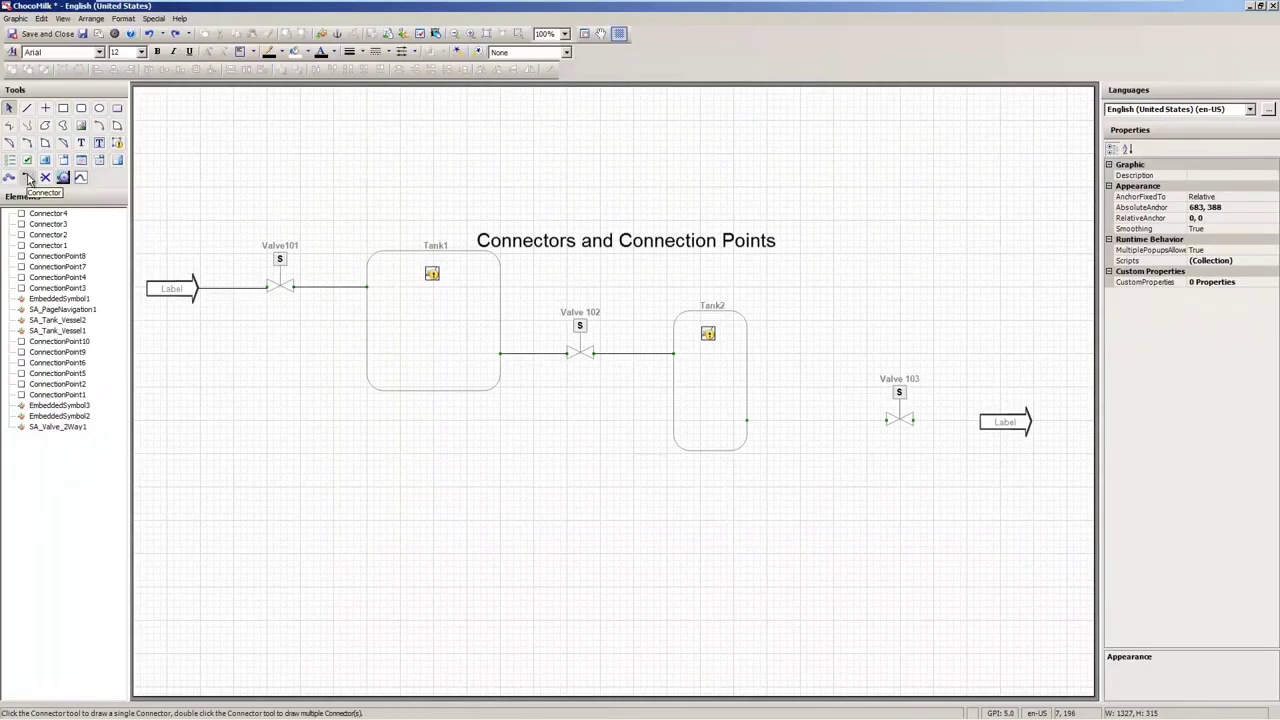
Draw a connector from Tank2 to Valve 103, then shift Valve 103 slightly left
left_click(28, 178)
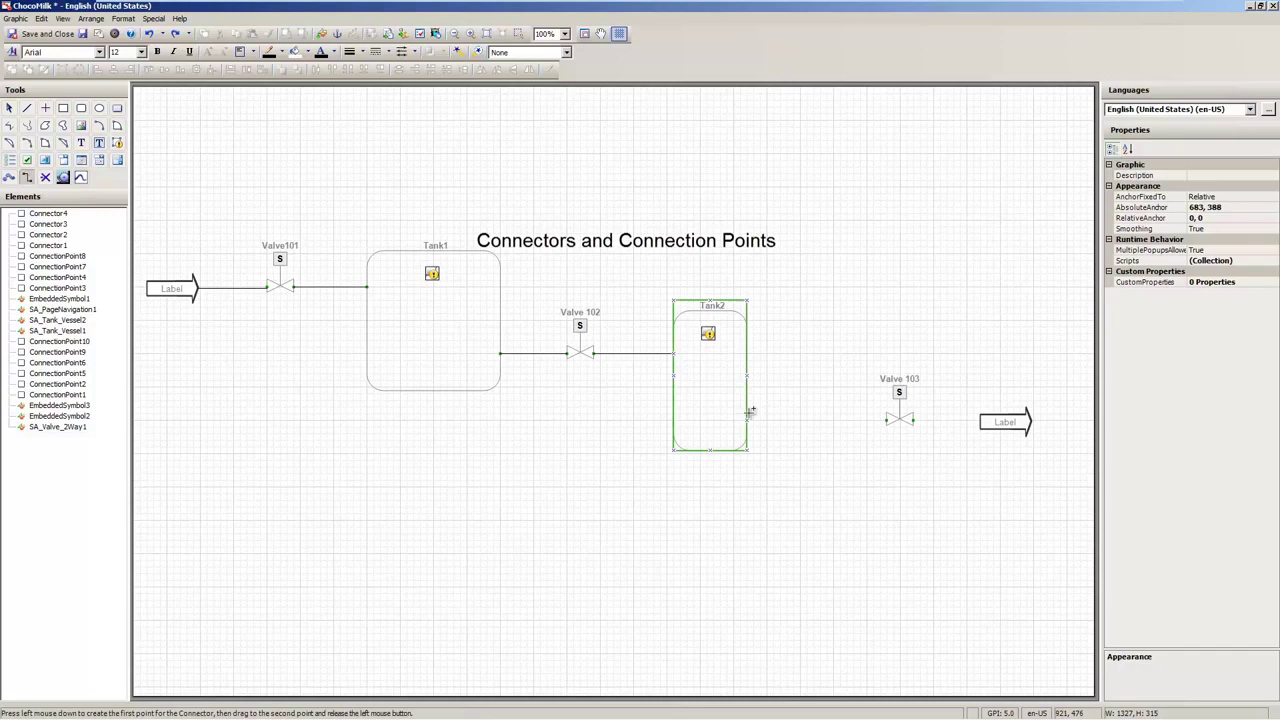
left_click_drag(749, 420, 980, 421)
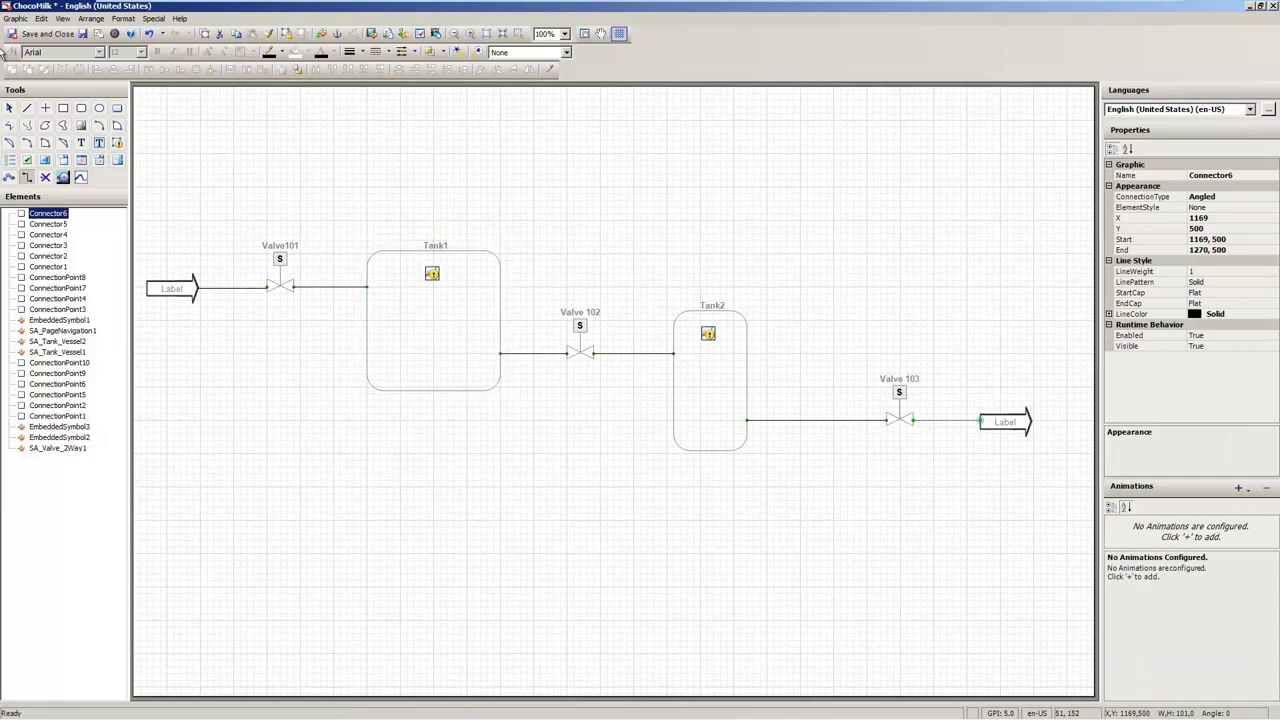
left_click(9, 107)
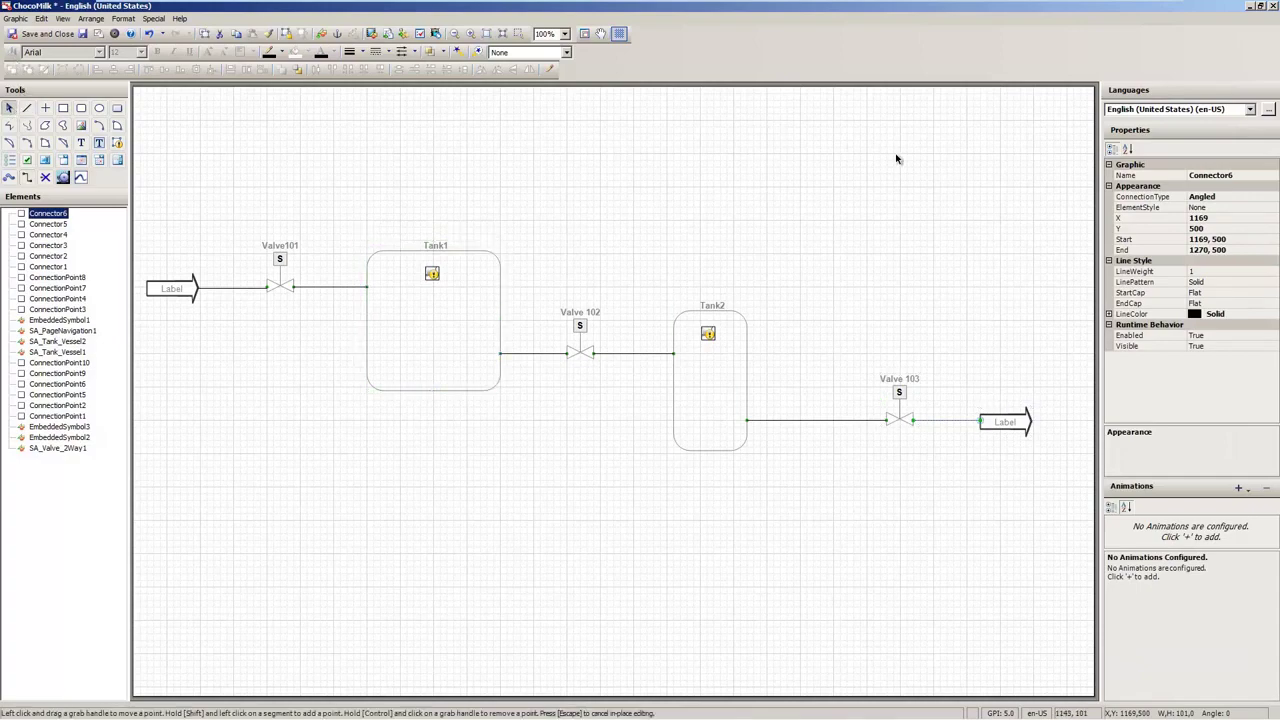
left_click(900, 421)
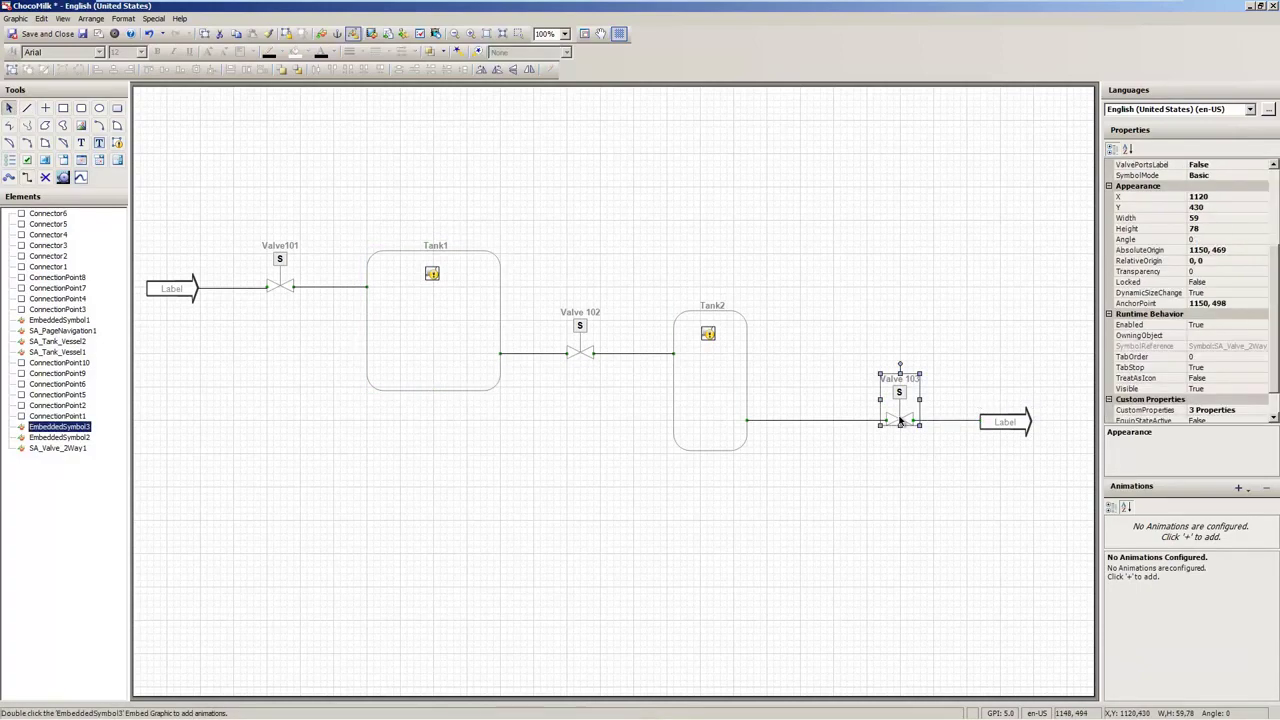
left_click_drag(900, 421, 858, 422)
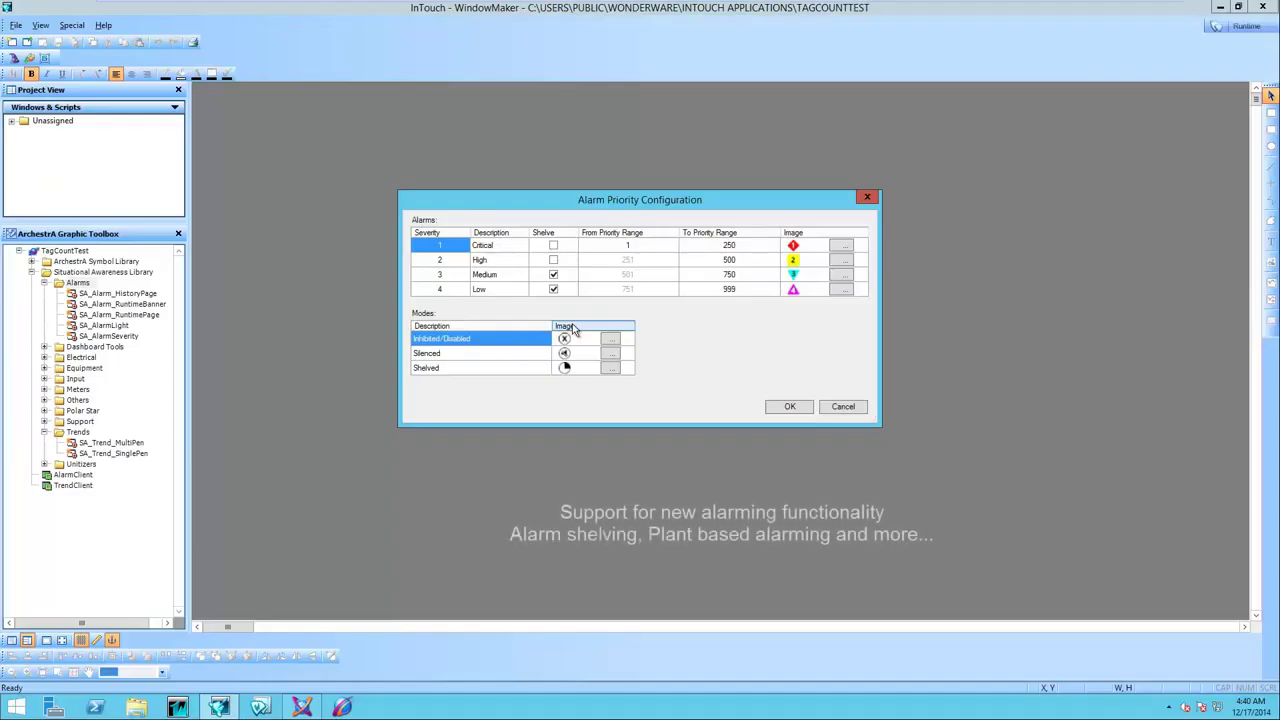
left_click(510, 360)
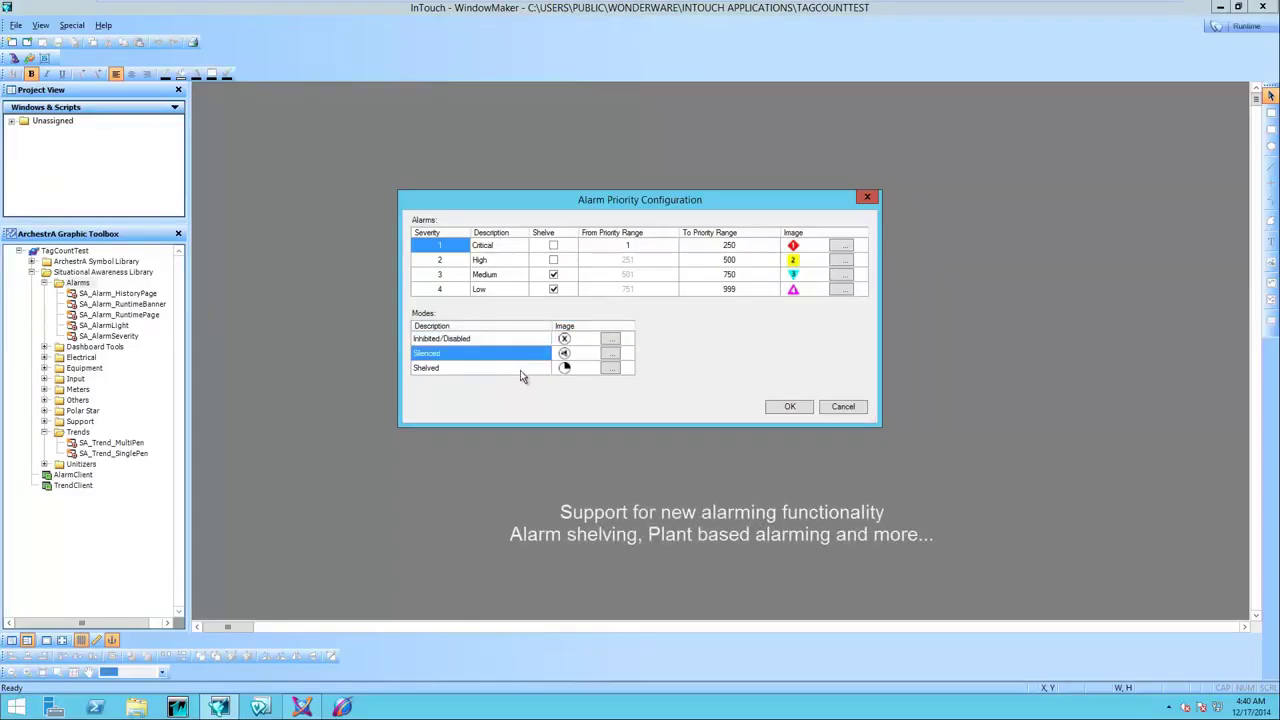
left_click(520, 369)
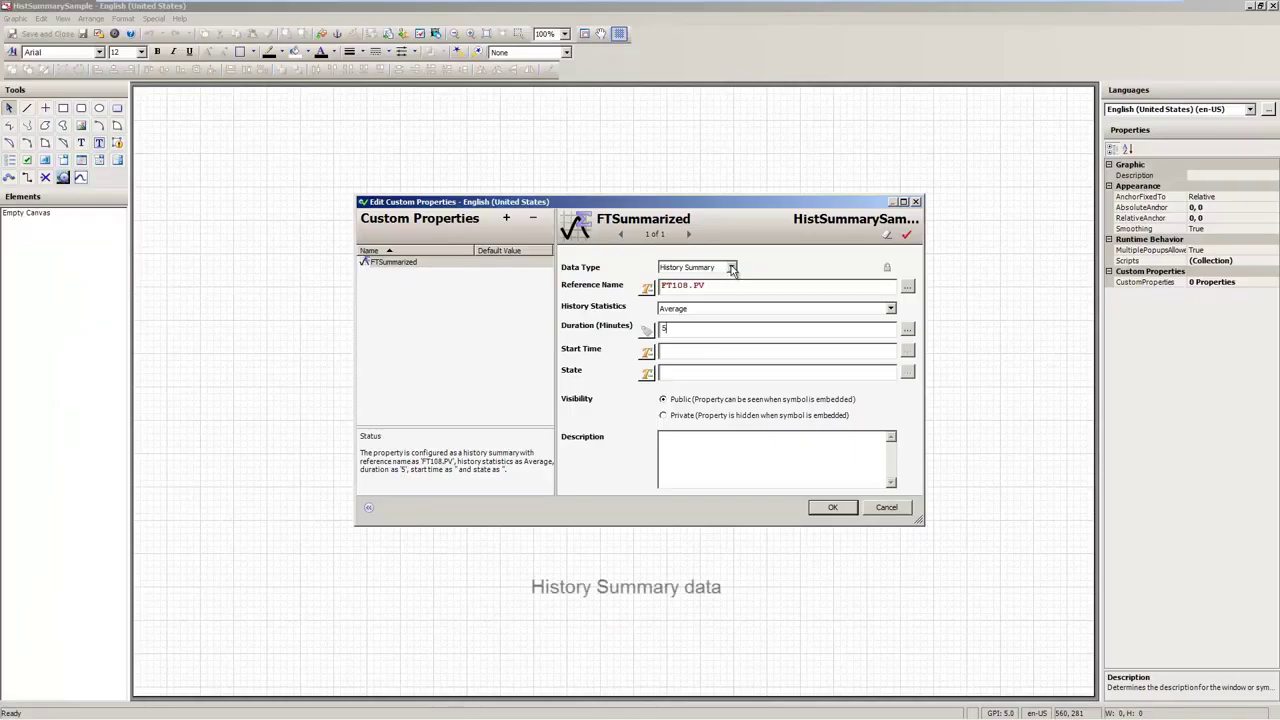
Make FTSummarized a History Summary property referencing FT108.PV from the Galaxy Browser
left_click(695, 267)
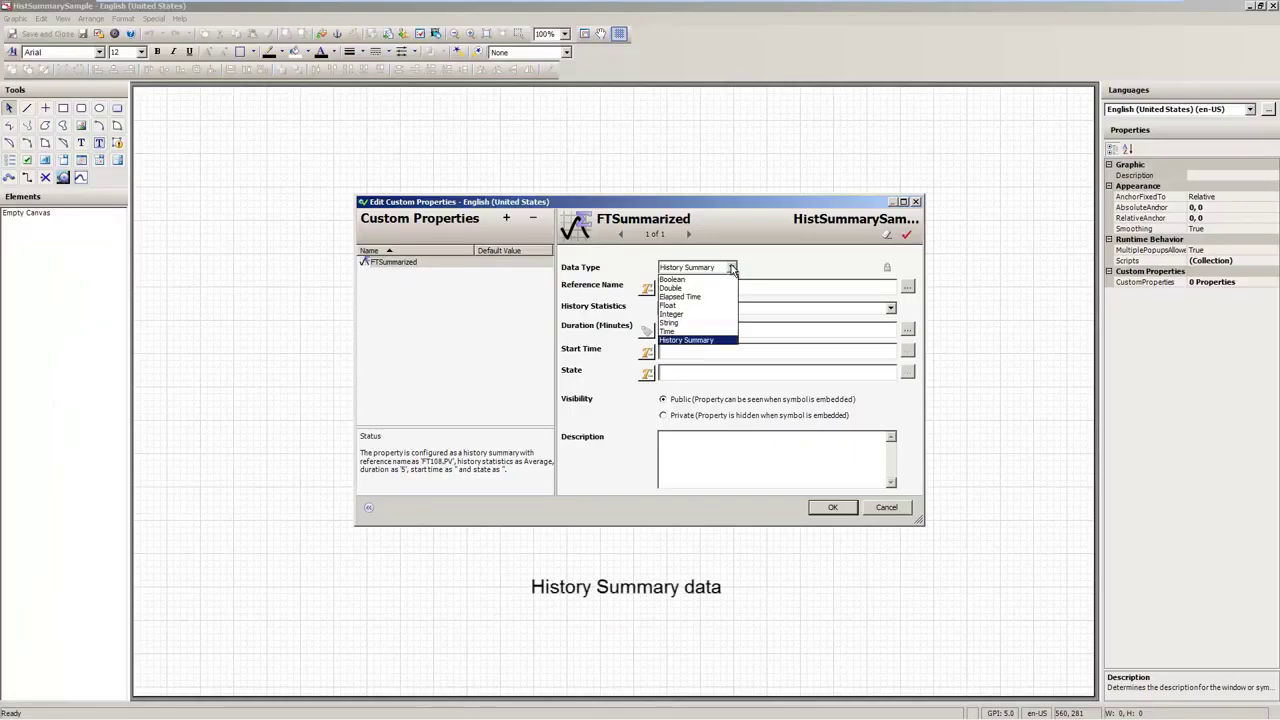
left_click(690, 340)
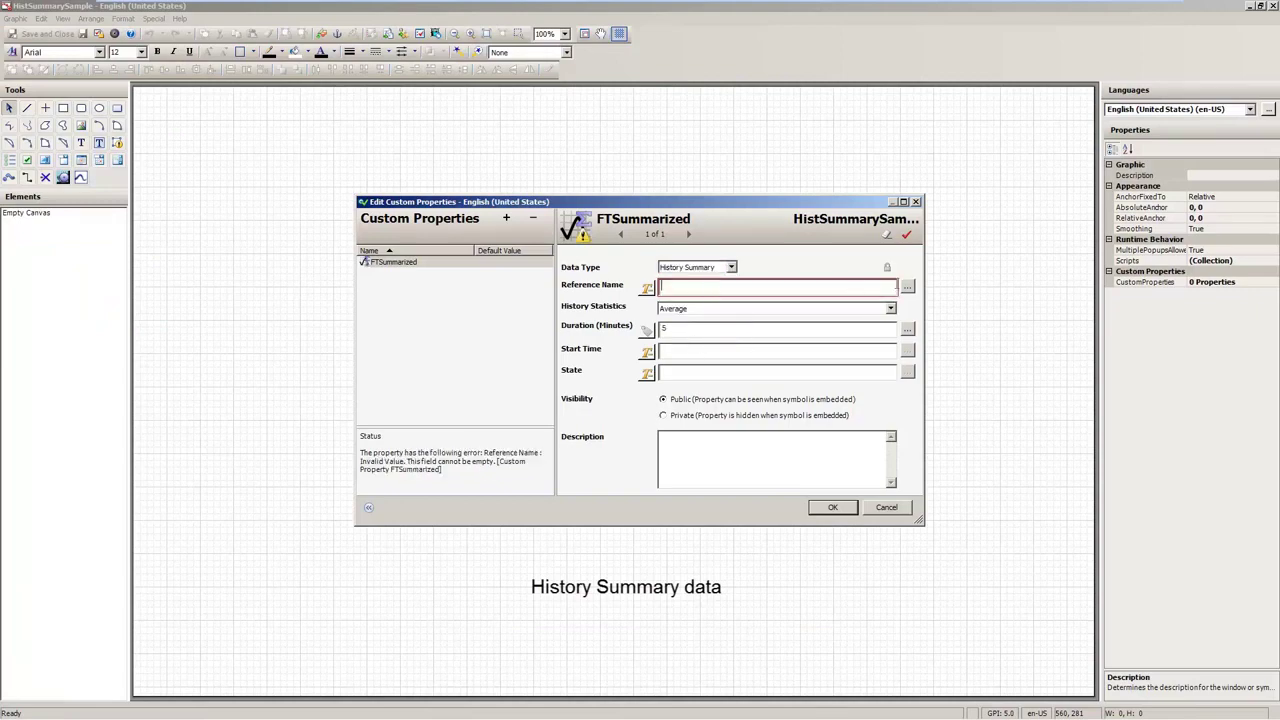
left_click(907, 287)
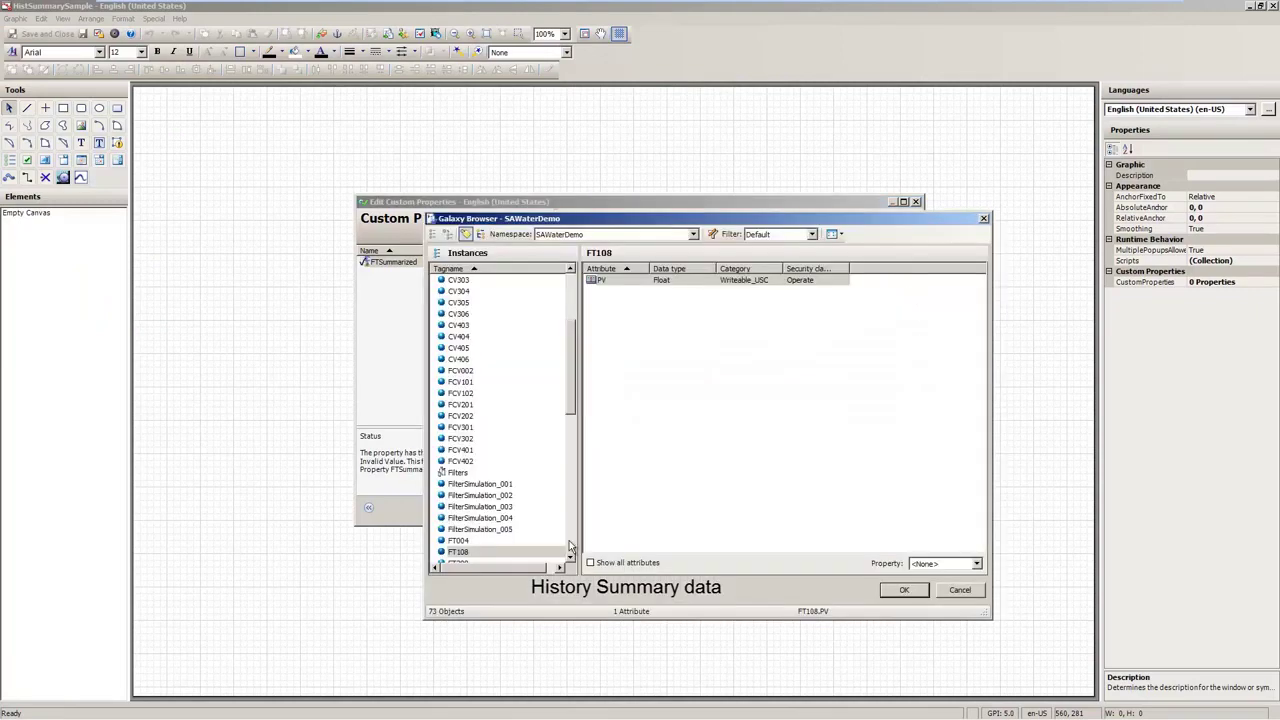
left_click(485, 551)
double_click(613, 287)
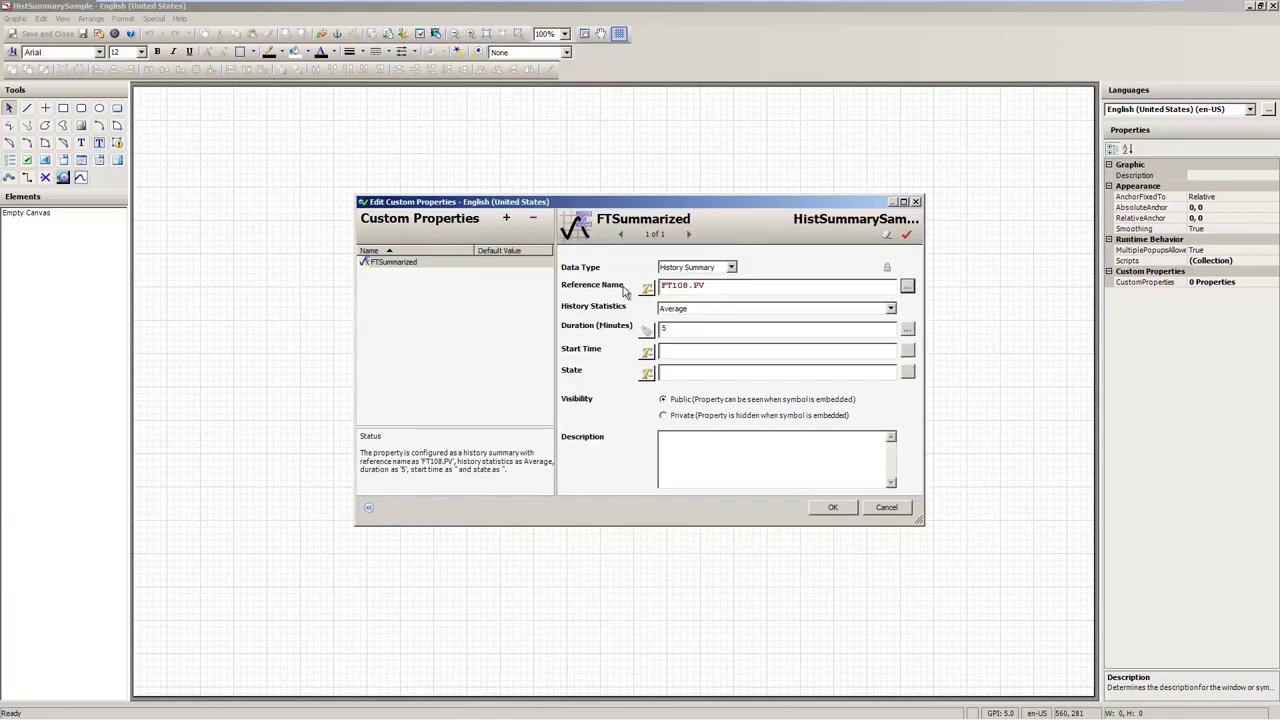
left_click(726, 310)
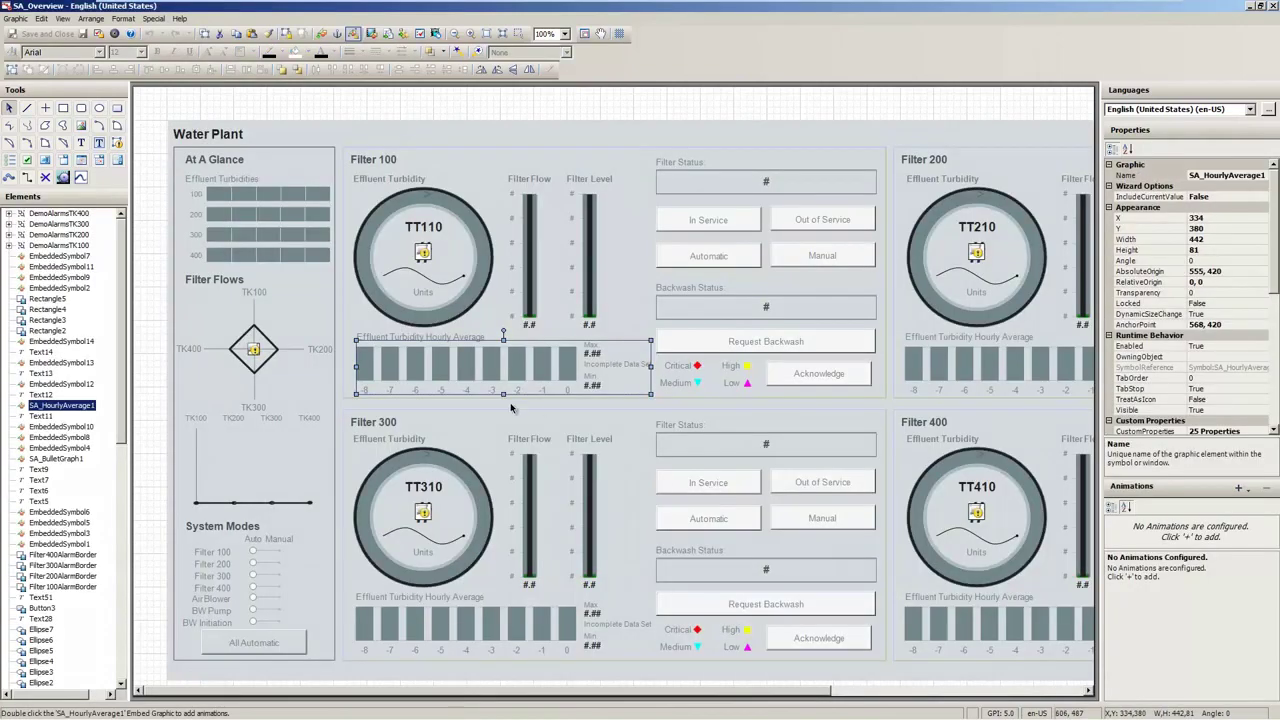
right_click(464, 372)
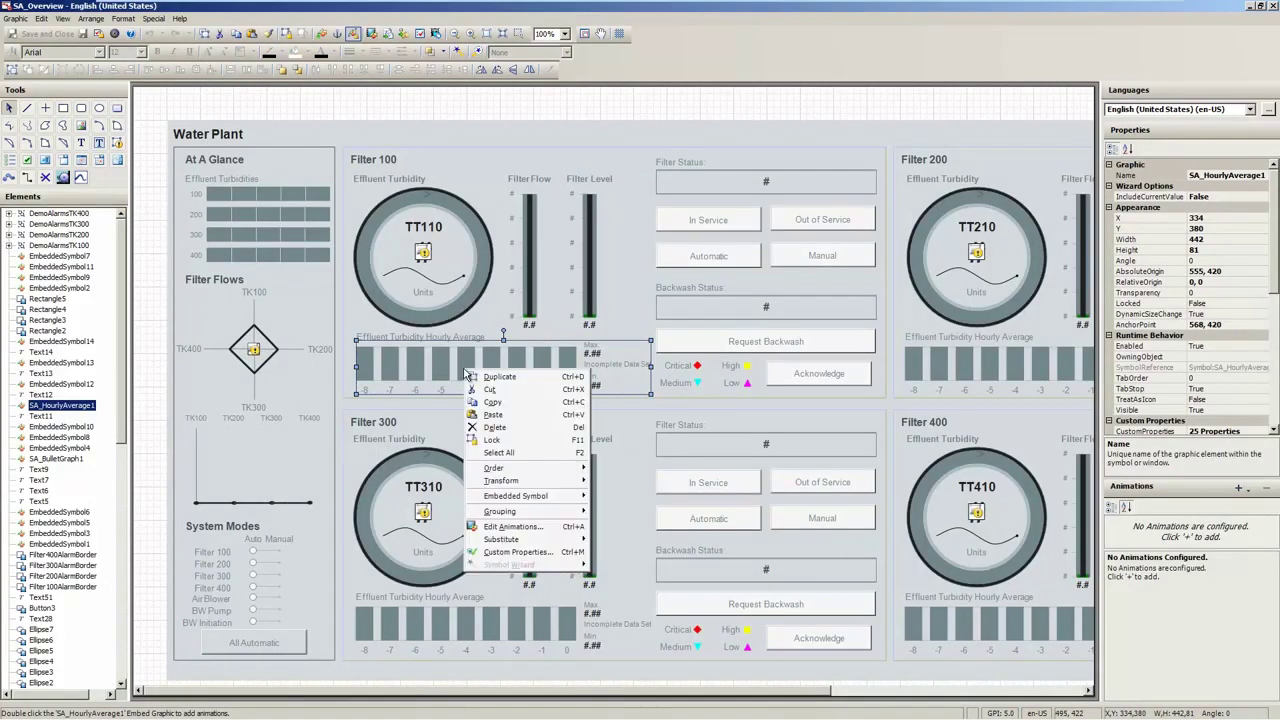
left_click(537, 553)
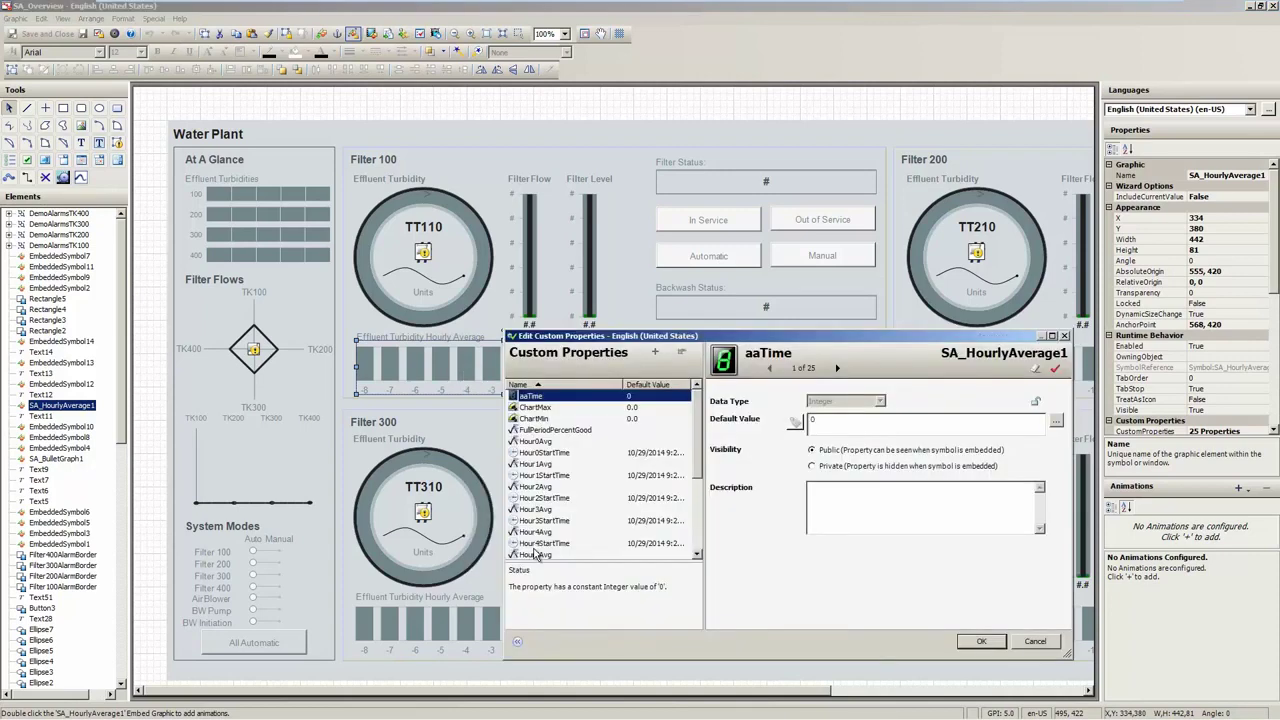
left_click(548, 446)
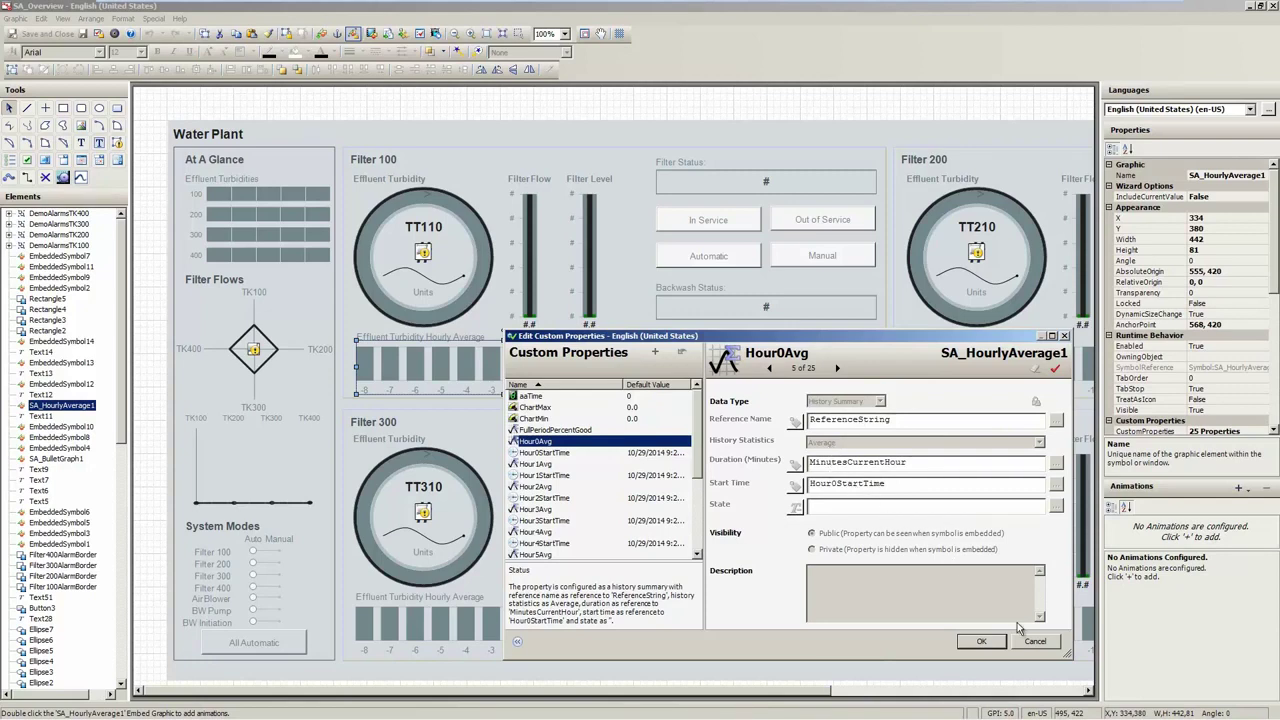
left_click(1035, 641)
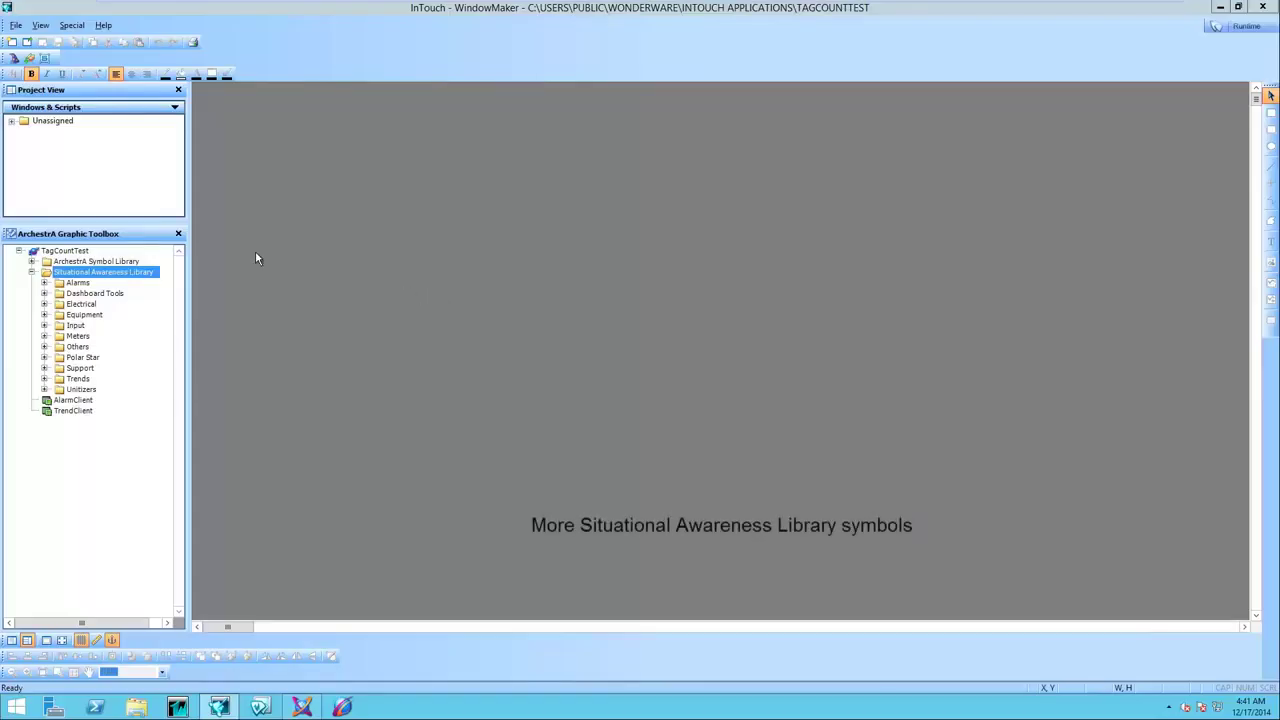
Expand the Alarms, Trends and Equipment folders of the Situational Awareness Library and select SA_Valve_2Way
left_click(44, 283)
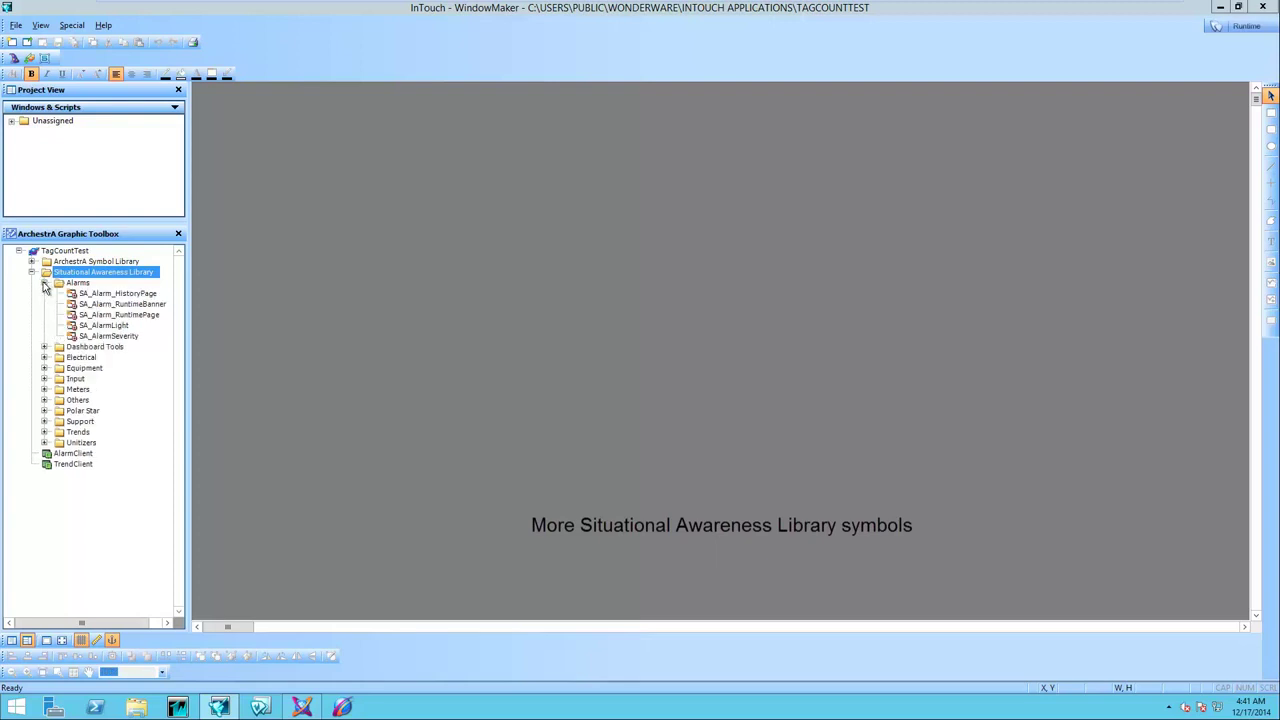
left_click(44, 432)
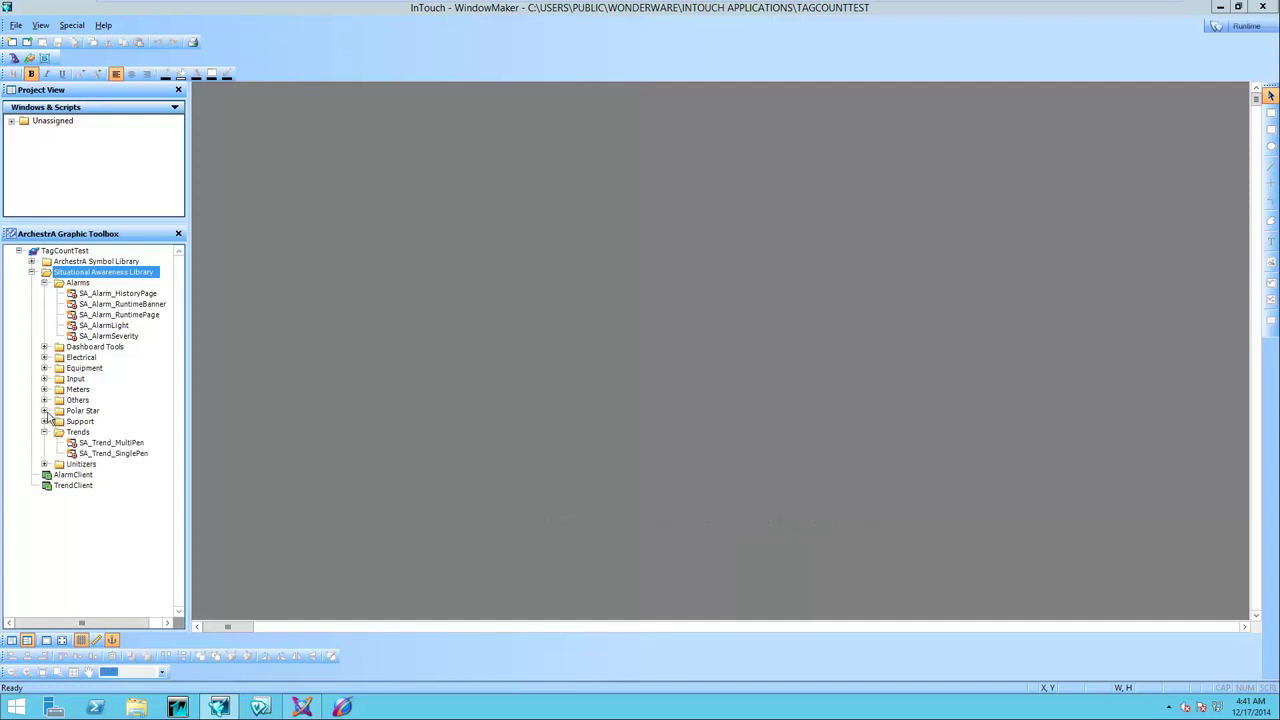
left_click(44, 368)
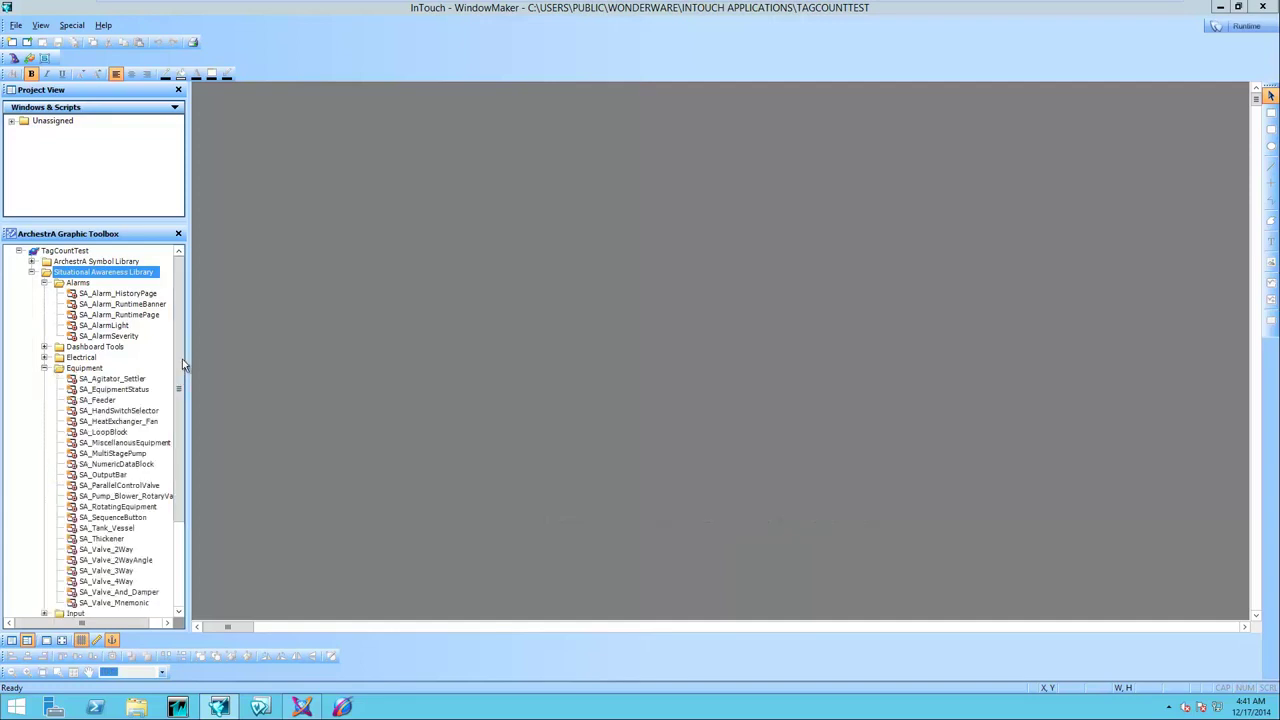
left_click_drag(182, 359, 194, 539)
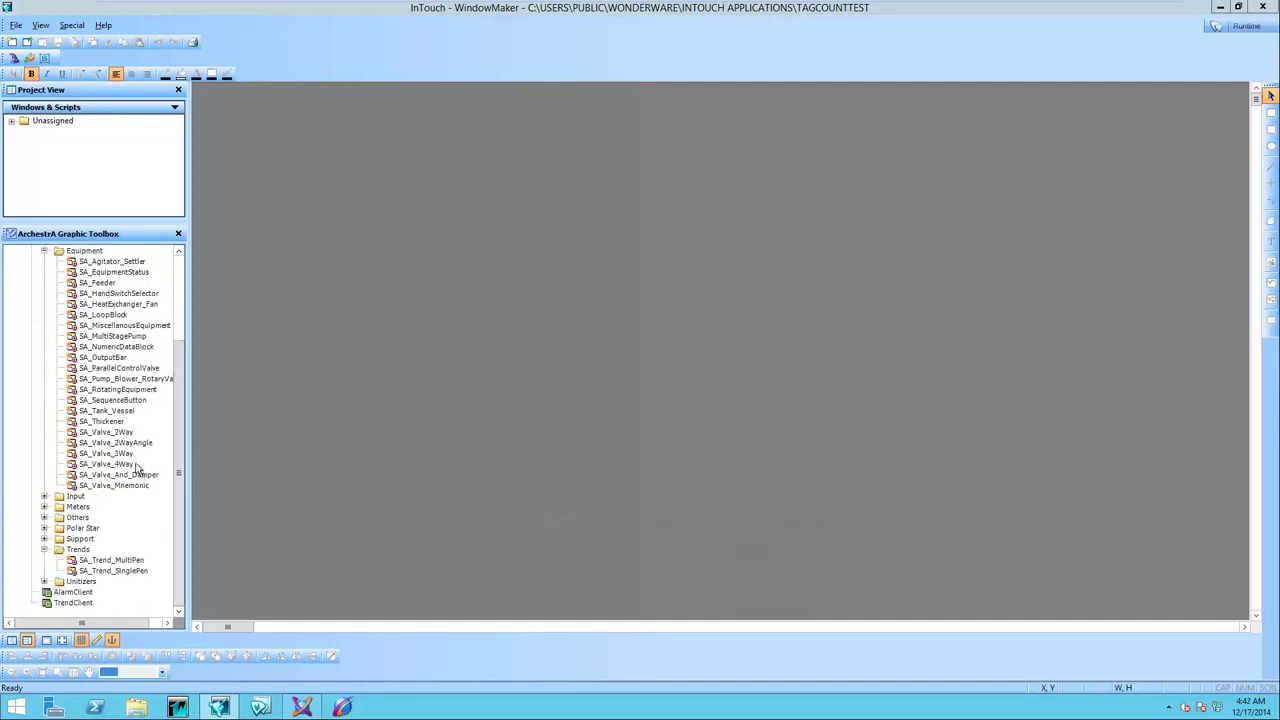
left_click(104, 432)
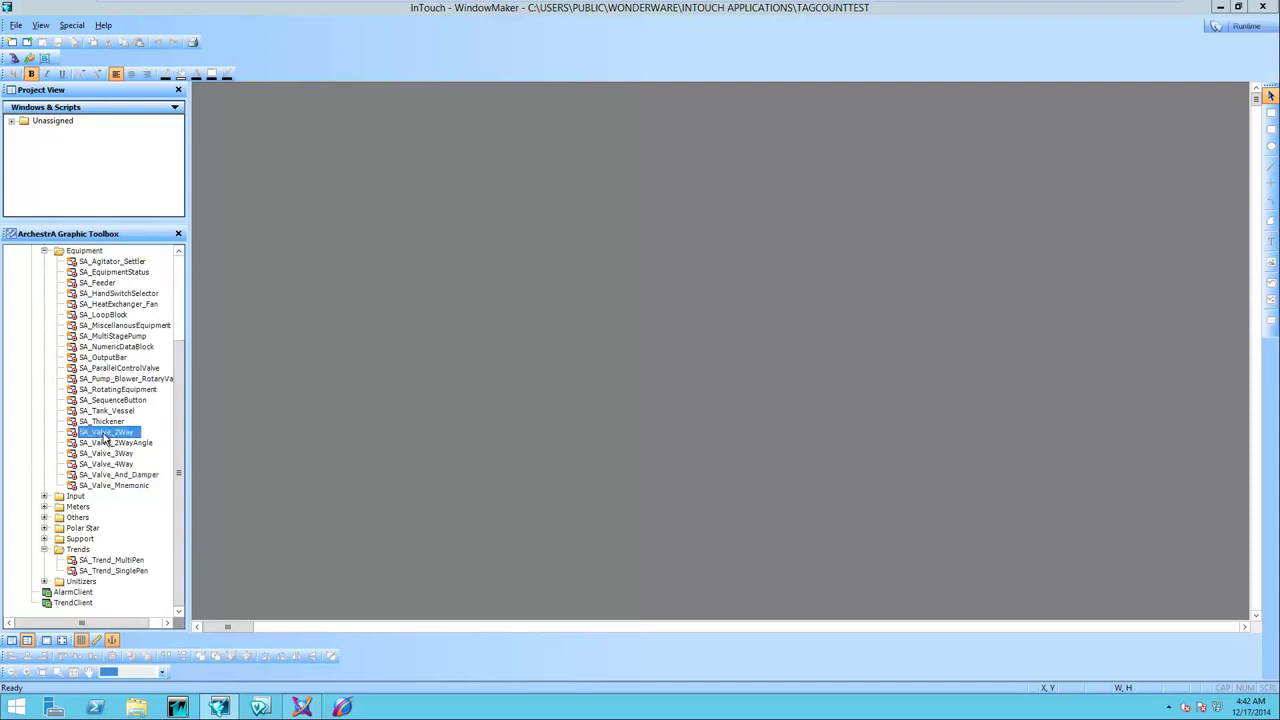
mouse_move(117, 454)
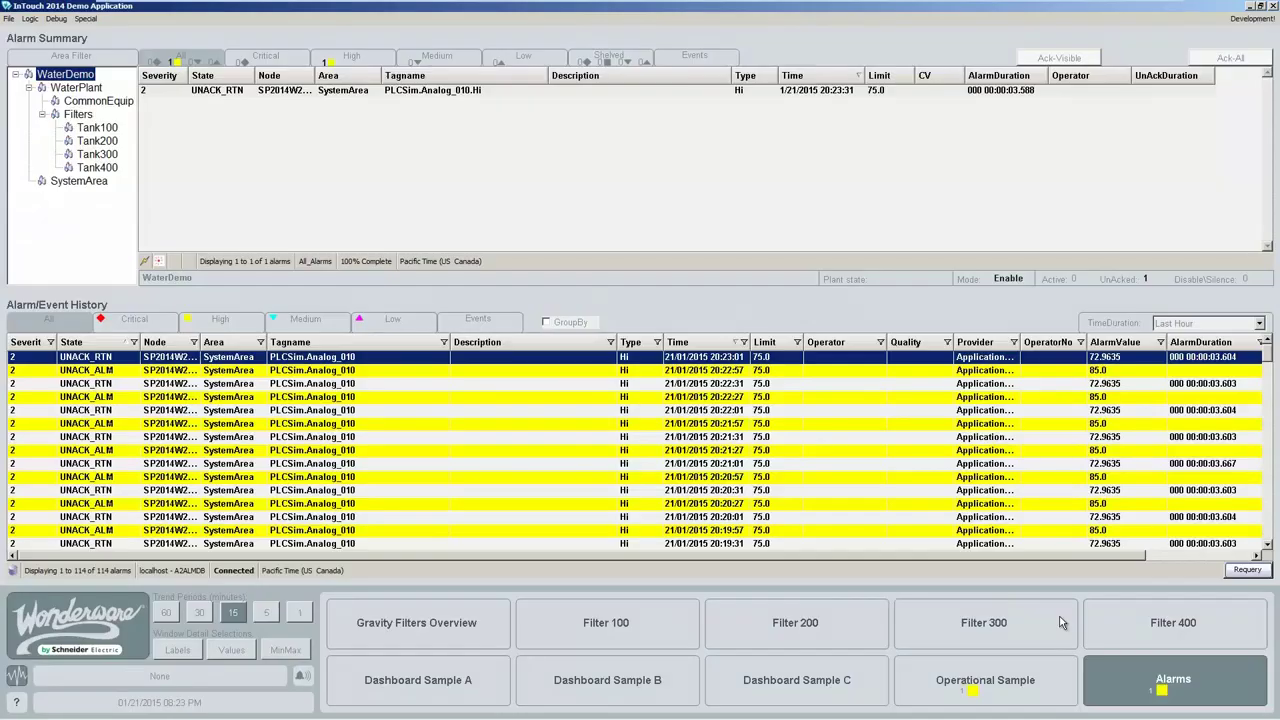
Open the Historical Data Utilization screen and shorten its trend period to 5, then 1 minute
left_click(1108, 684)
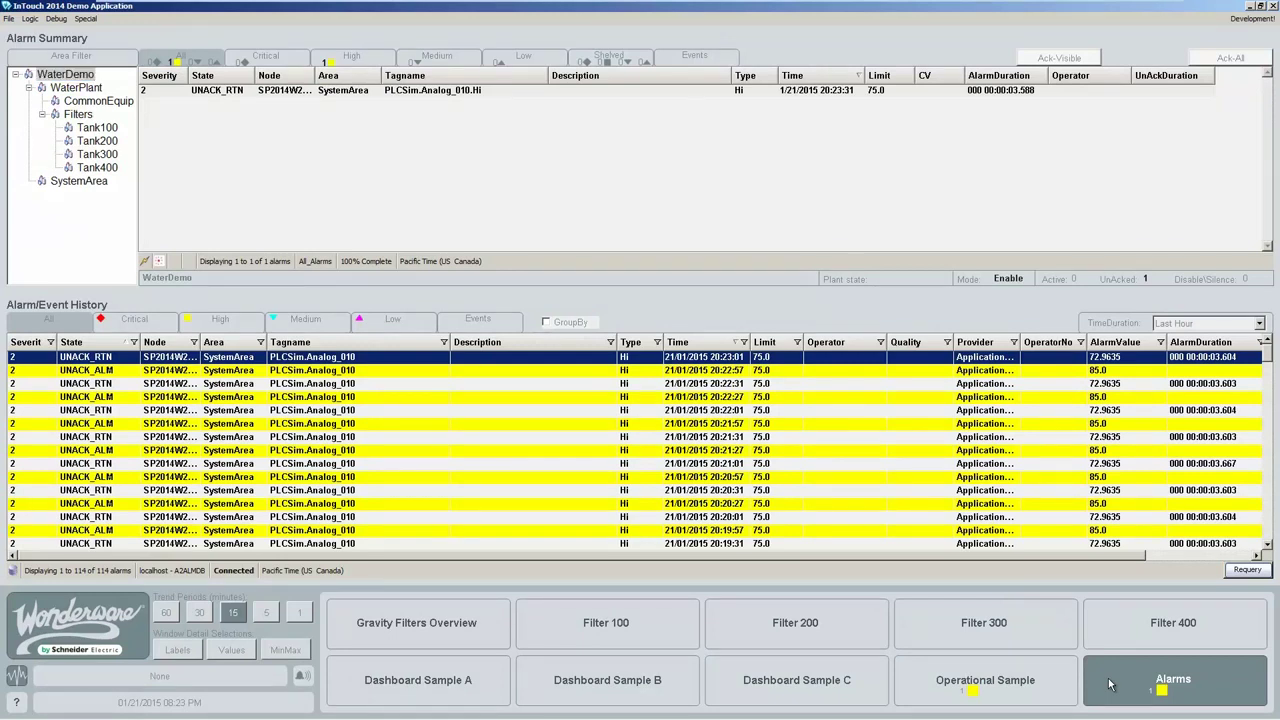
left_click(1108, 684)
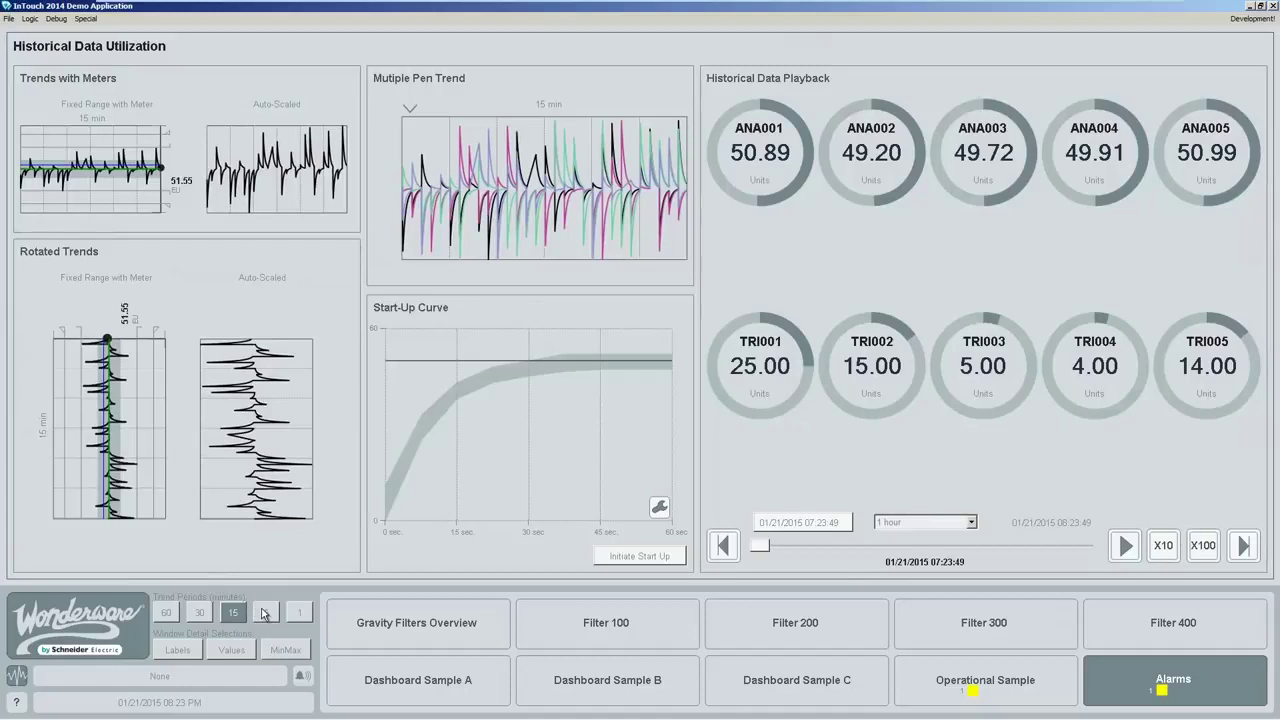
left_click(265, 612)
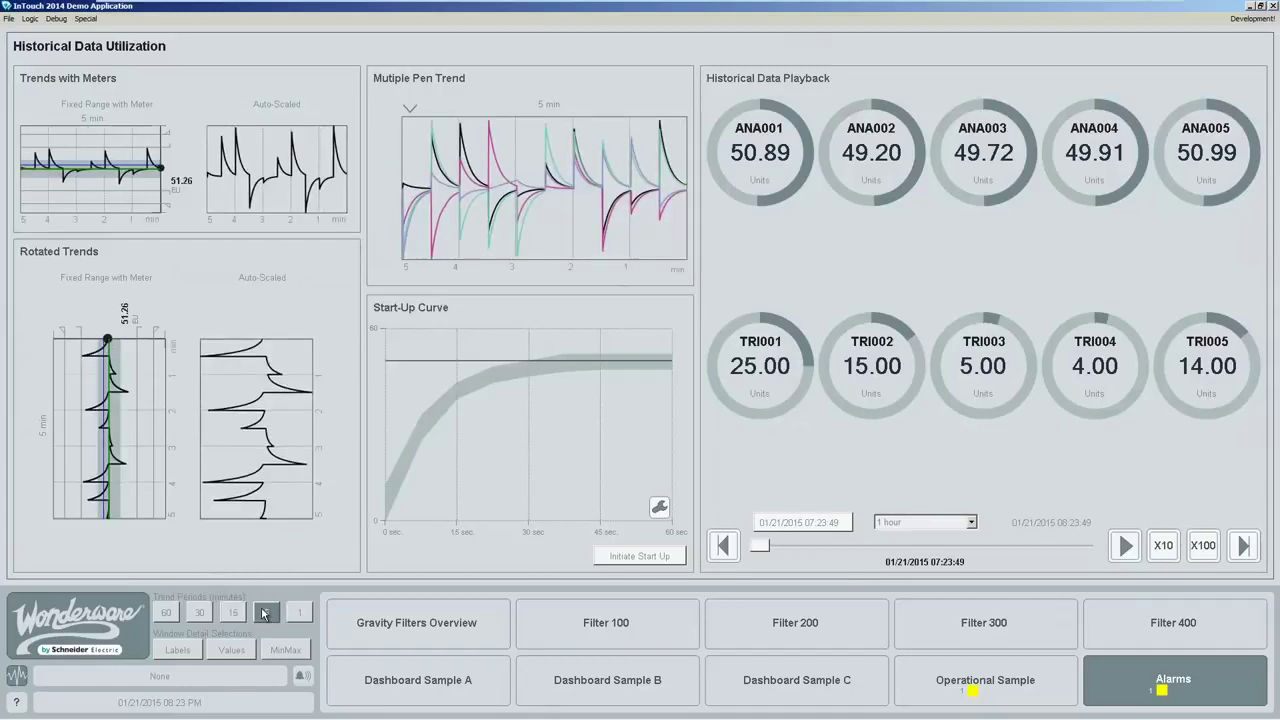
left_click(300, 614)
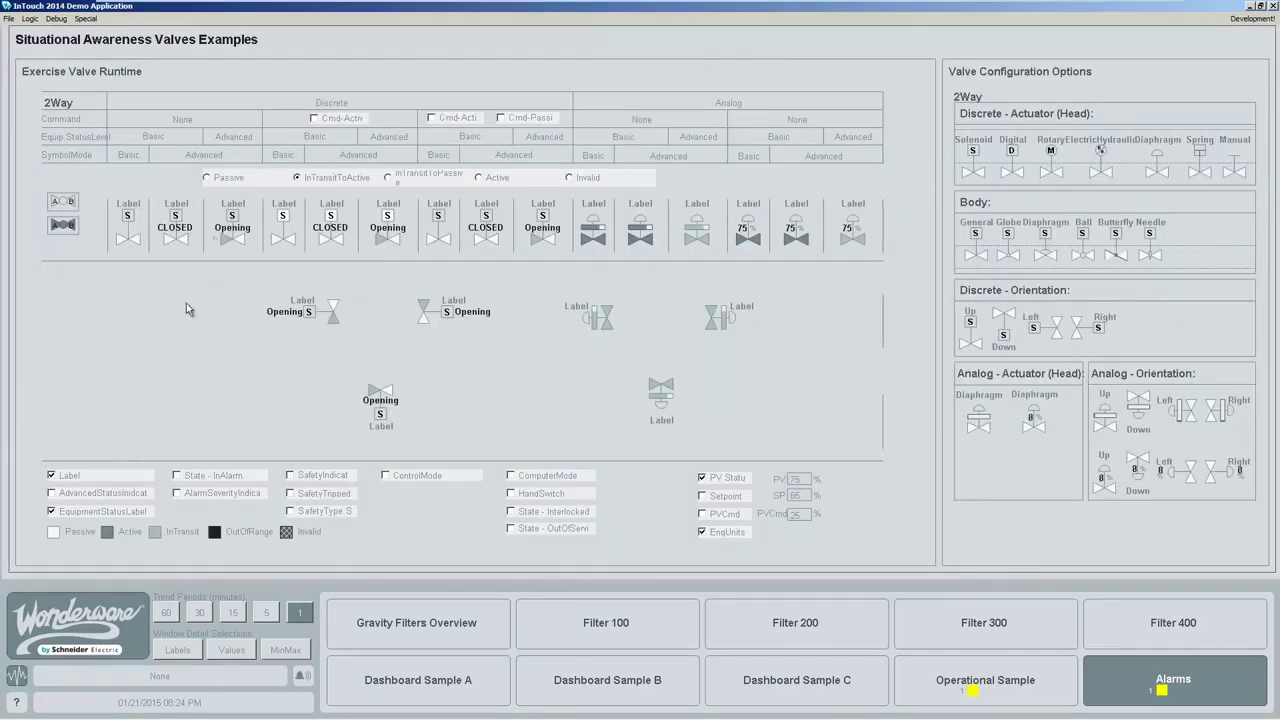
left_click(206, 178)
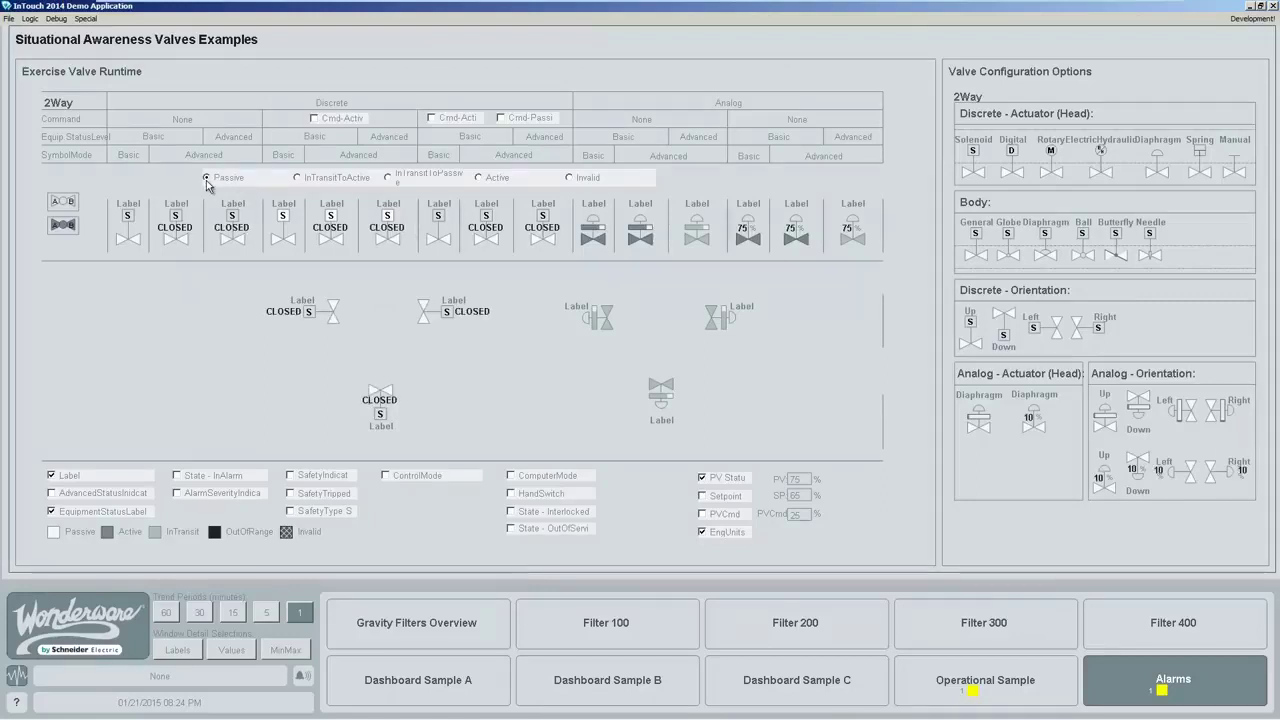
left_click(298, 178)
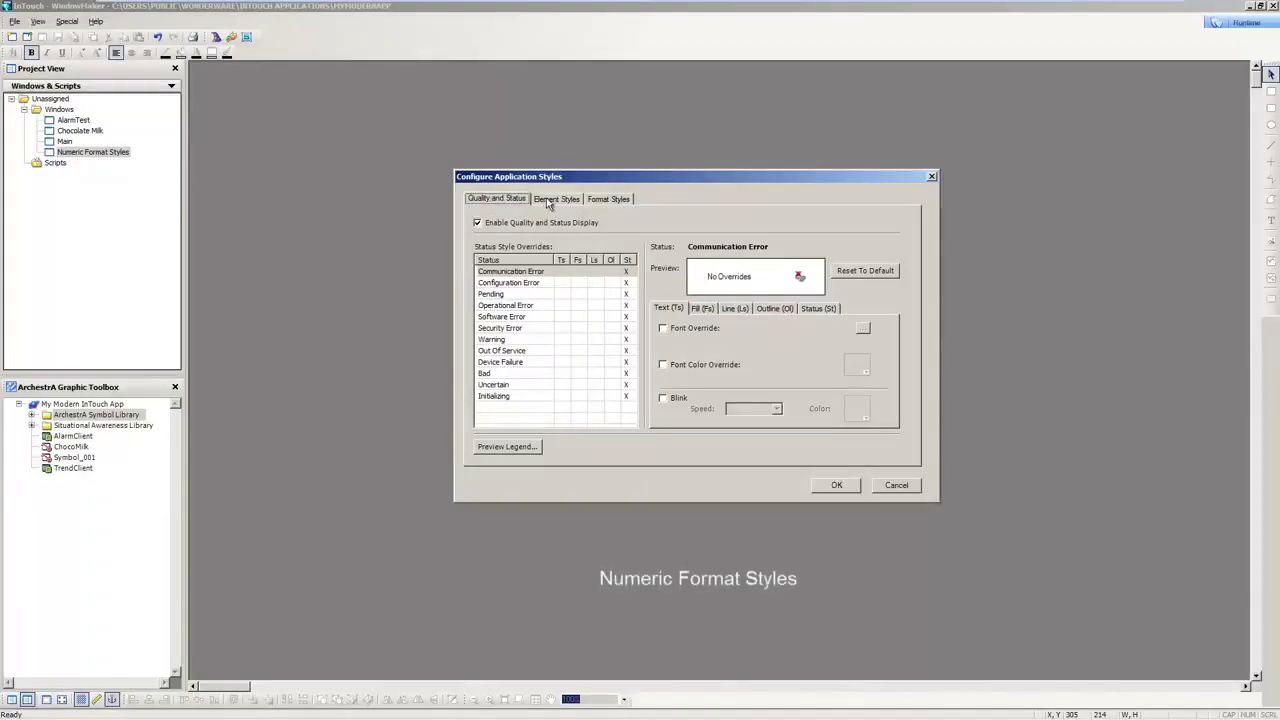
Review the Real, FixedDecimal and Integer format styles, then raise the running level to about 96.07
left_click(548, 201)
left_click(598, 200)
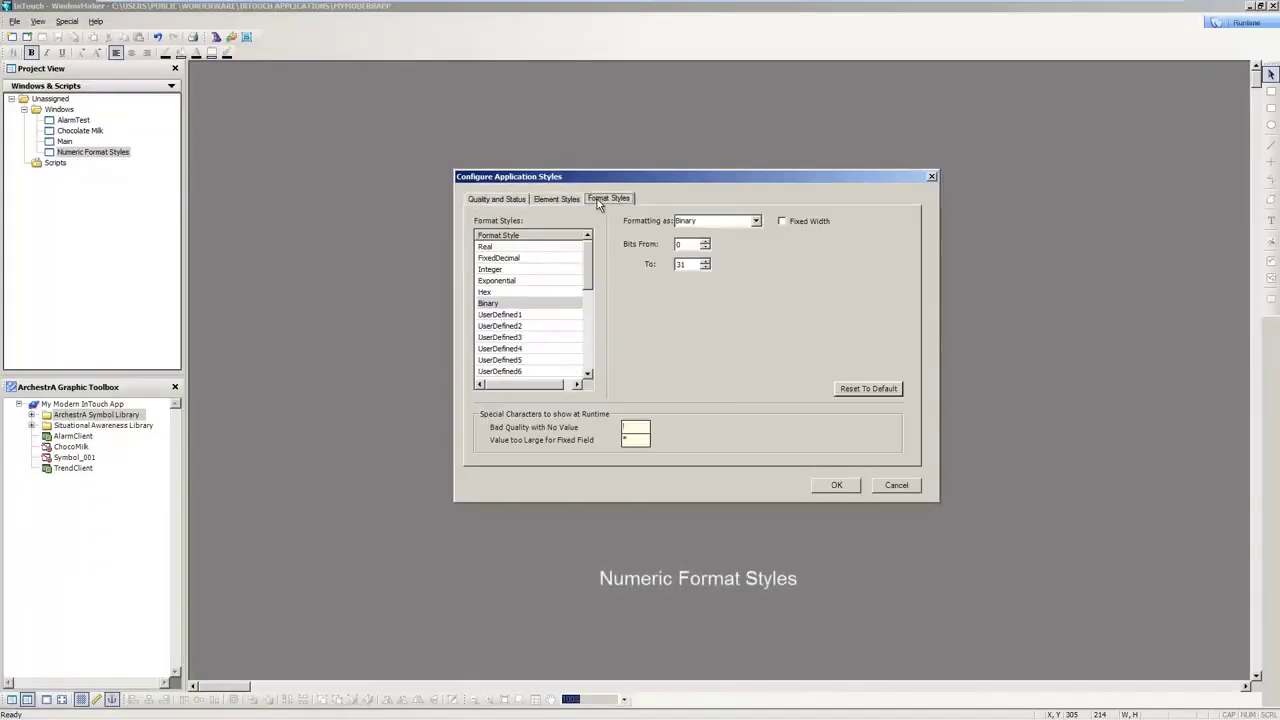
left_click(551, 247)
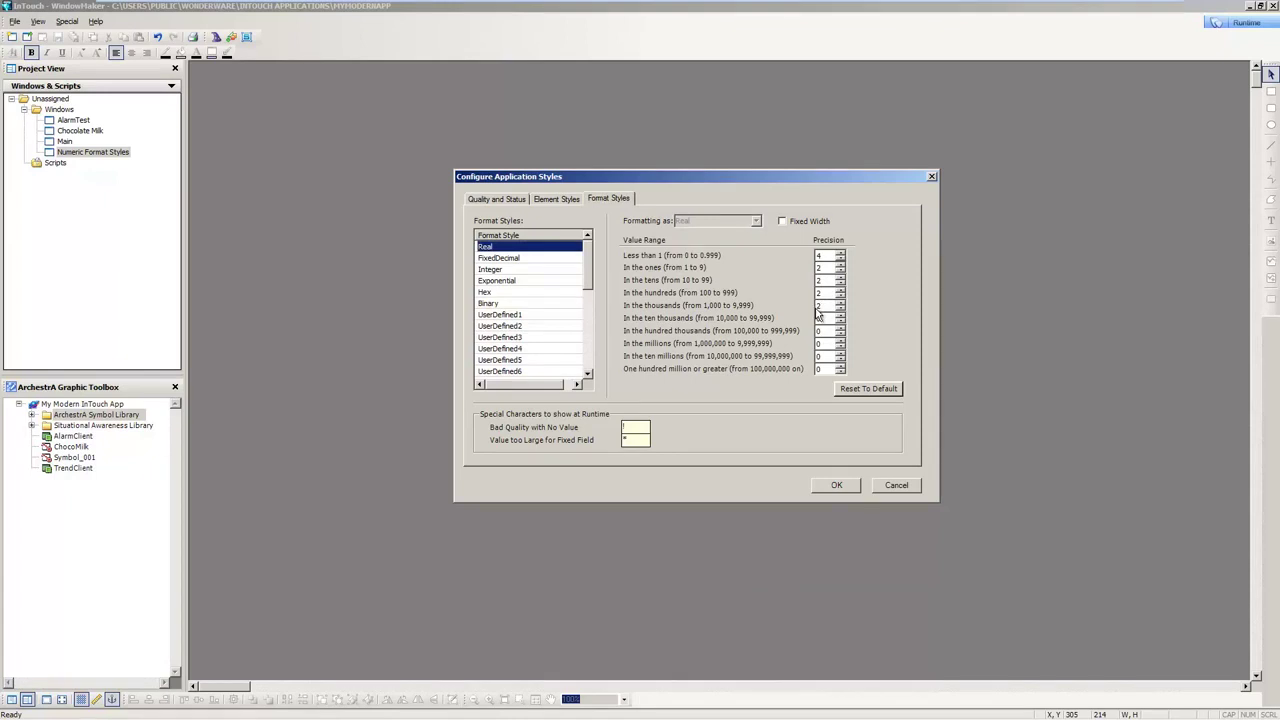
left_click(542, 259)
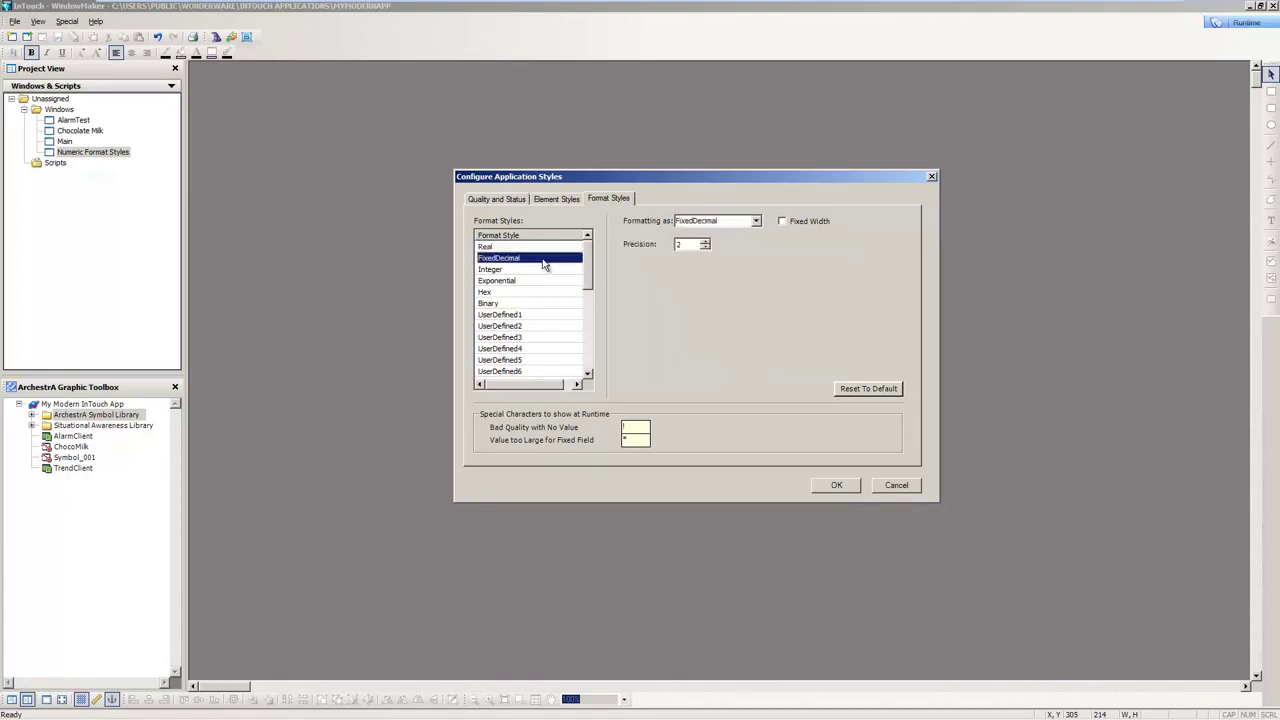
left_click(542, 270)
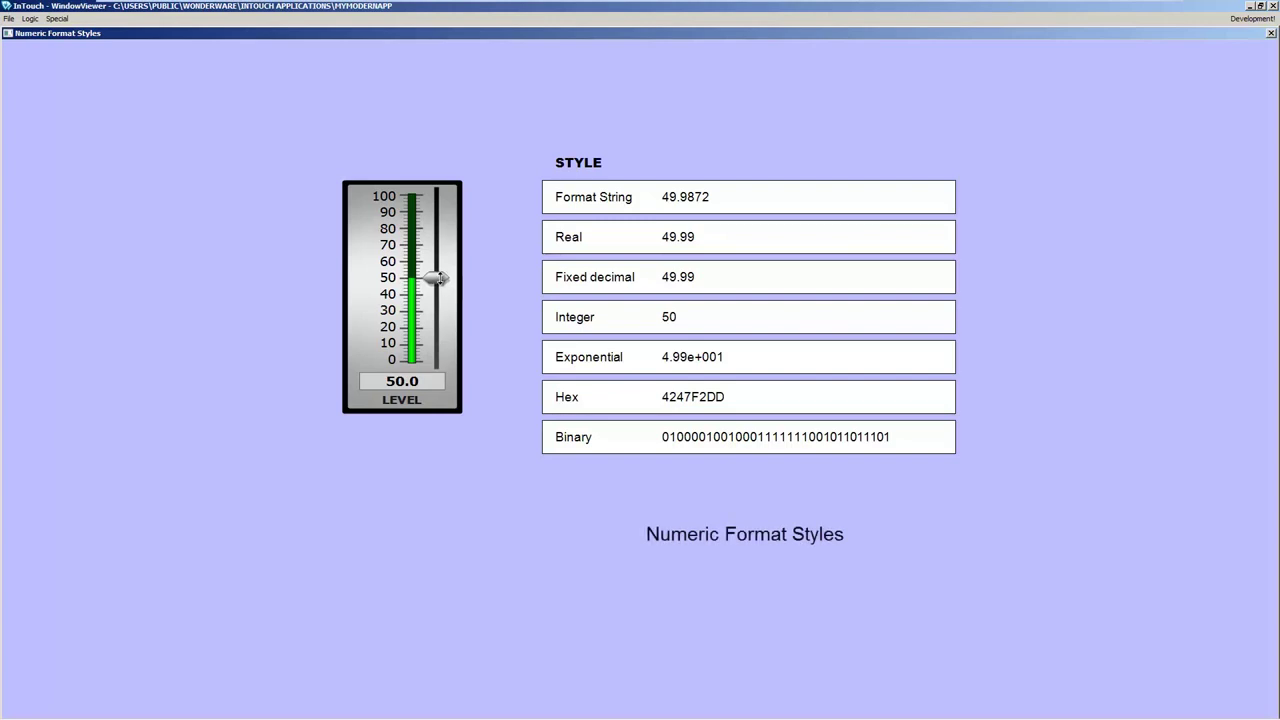
left_click_drag(437, 280, 418, 194)
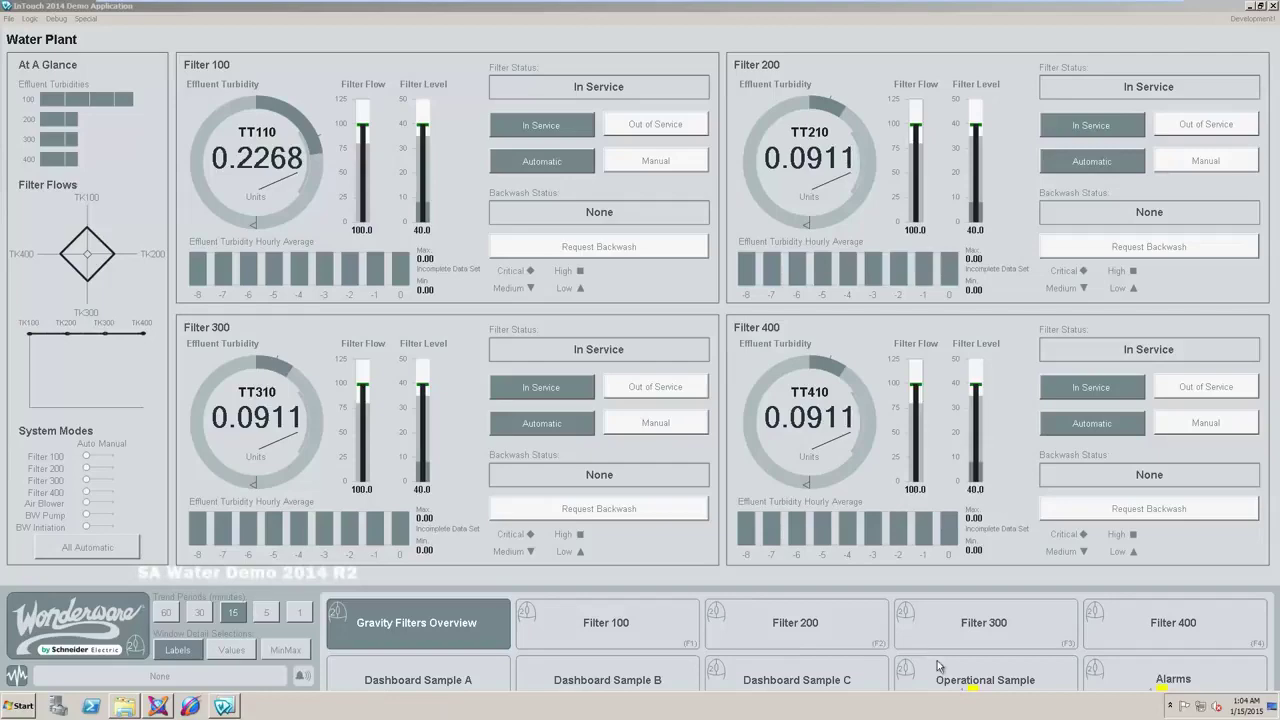
Tour Operational Sample, Dashboard Sample, Dashboard Samples C and B, ending on Filter 100 for TK100
left_click(939, 670)
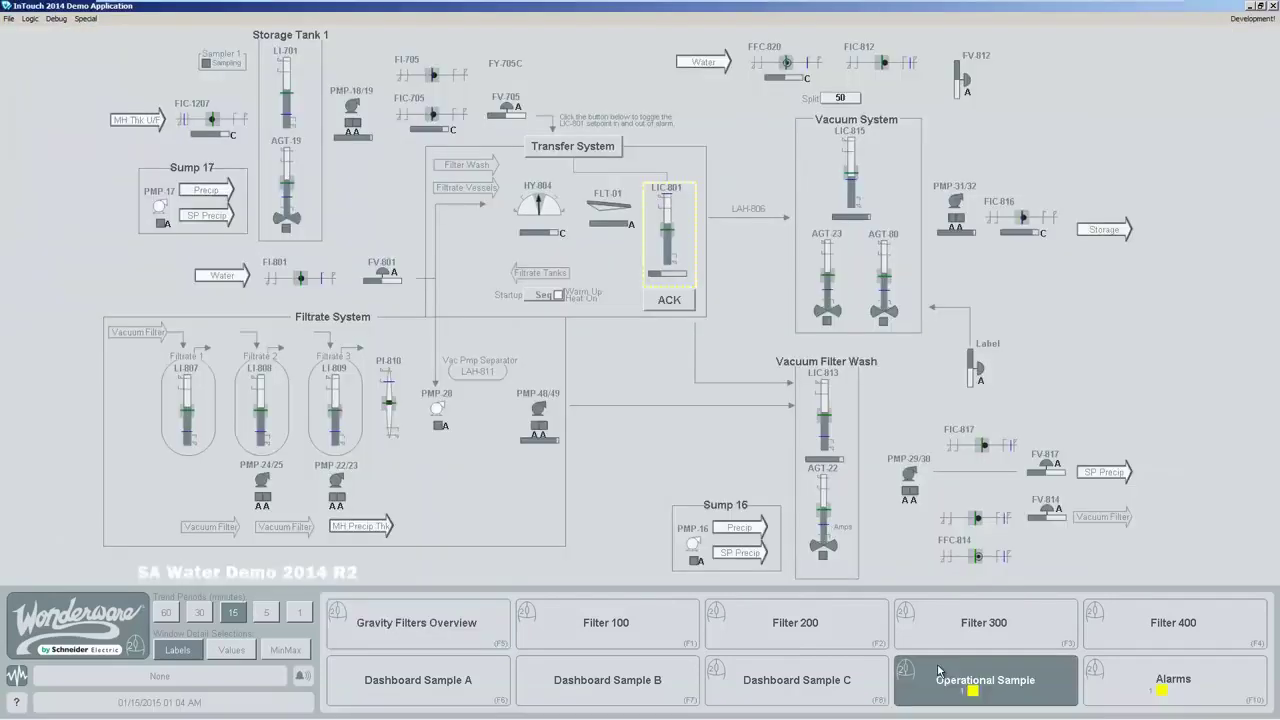
left_click(843, 681)
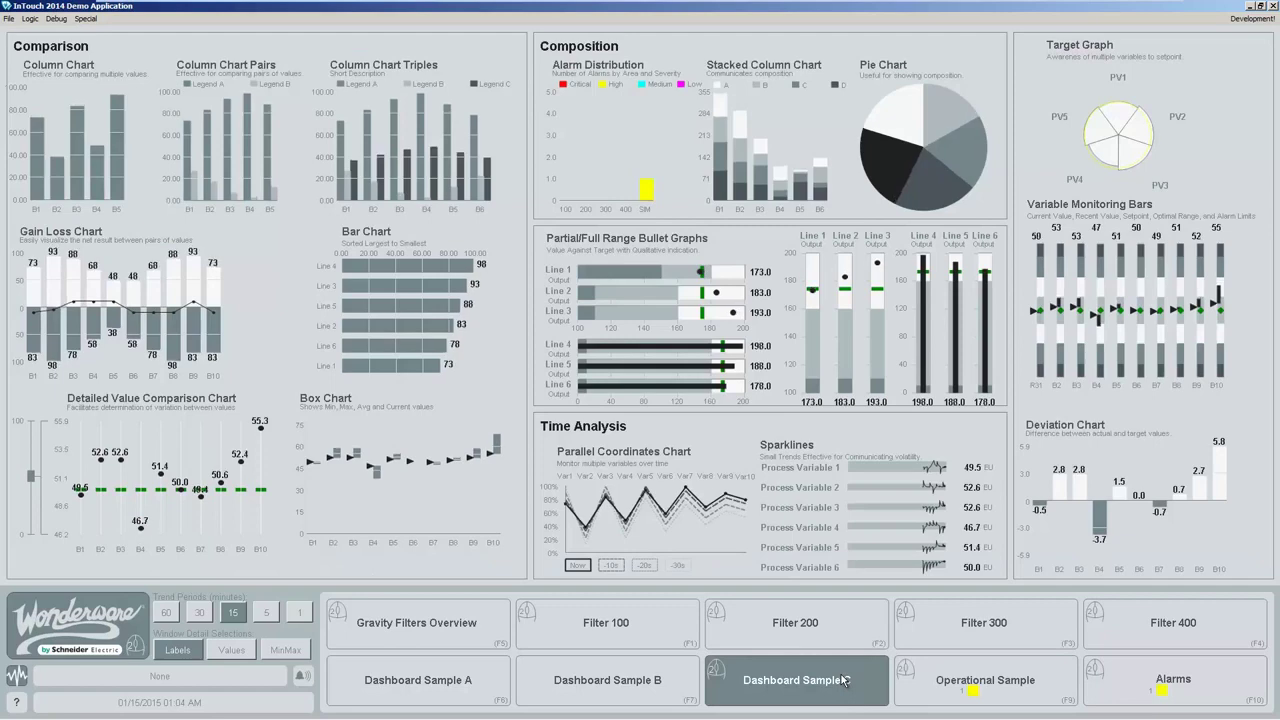
left_click(622, 684)
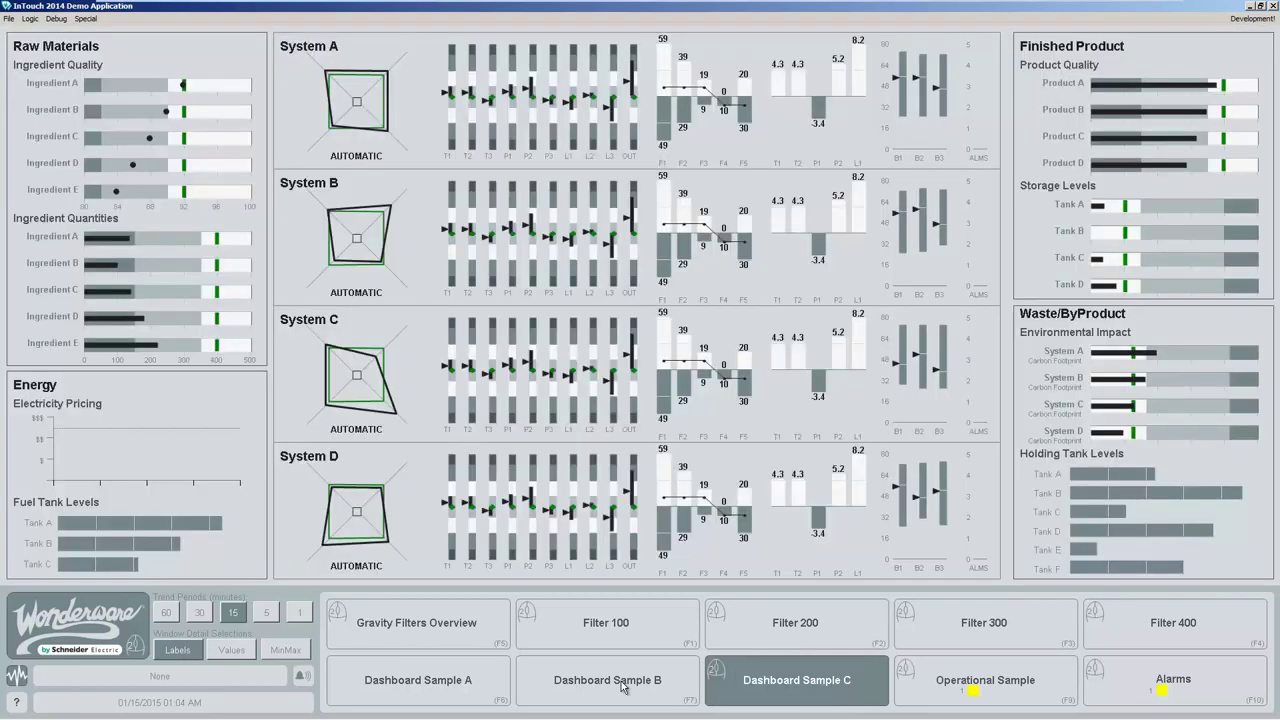
left_click(622, 686)
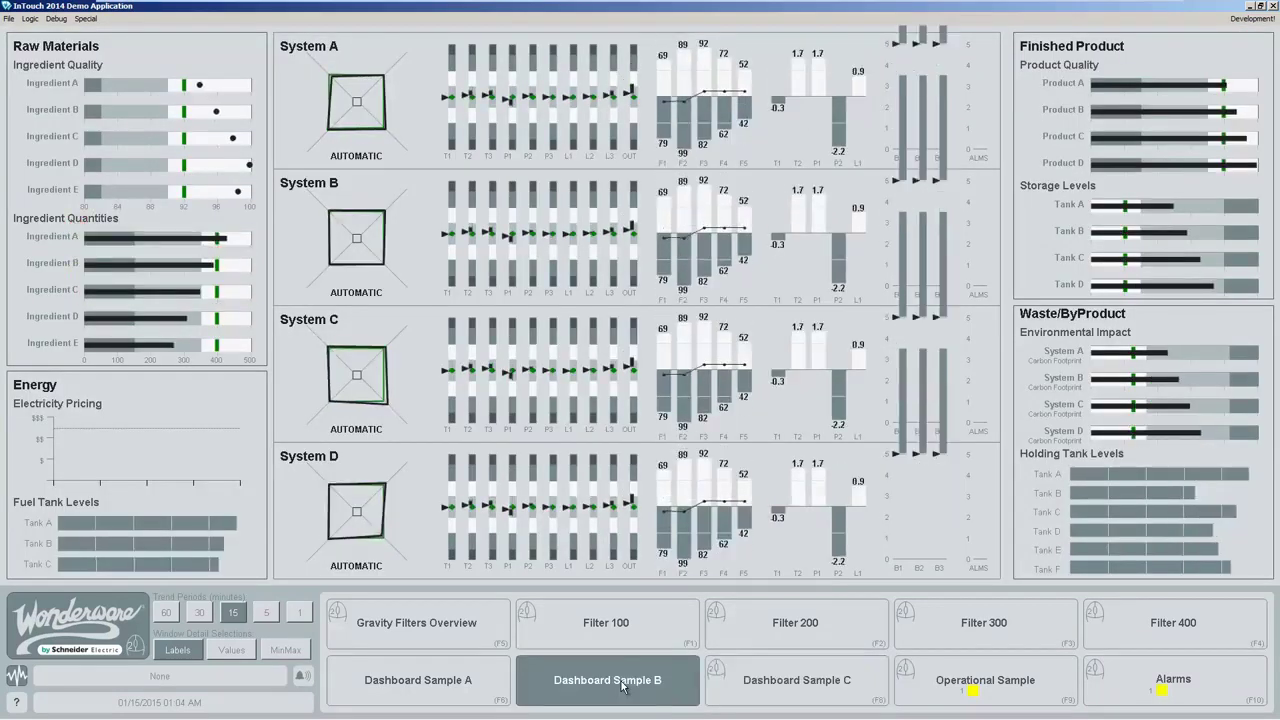
left_click(622, 628)
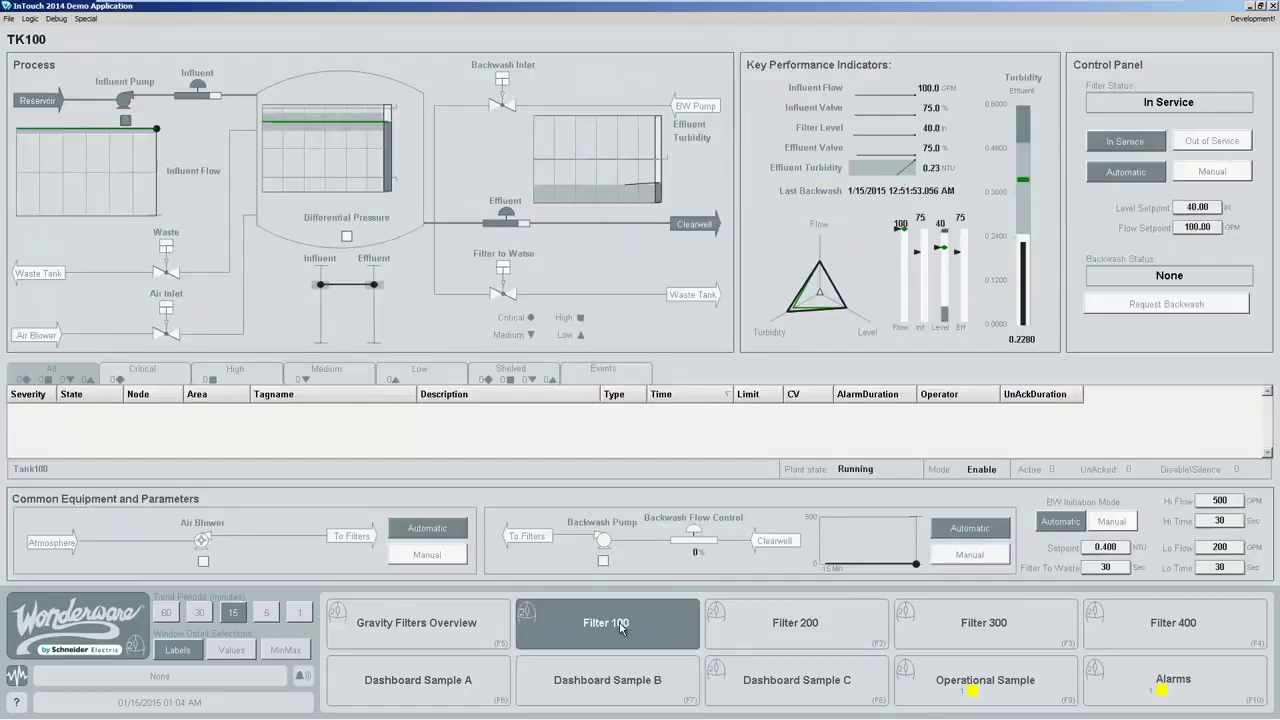